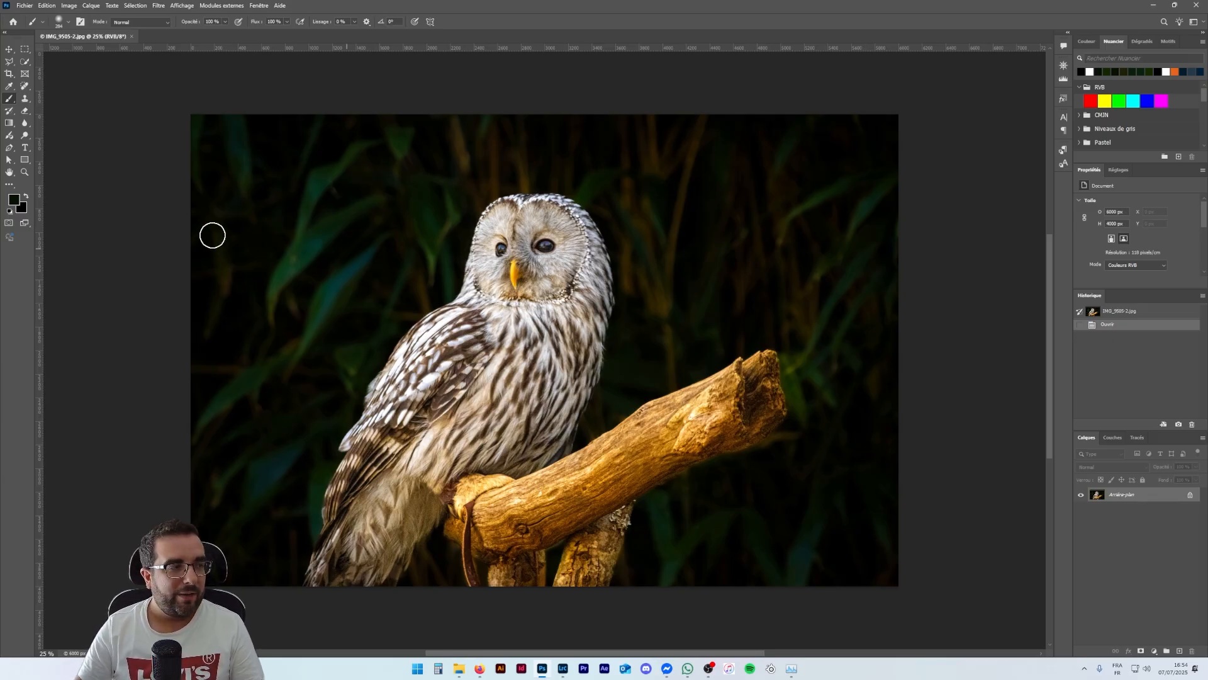
# Step: Reset the foreground and background colours to default black and white and convert the locked background into an editable layer
pyautogui.click(11, 212)
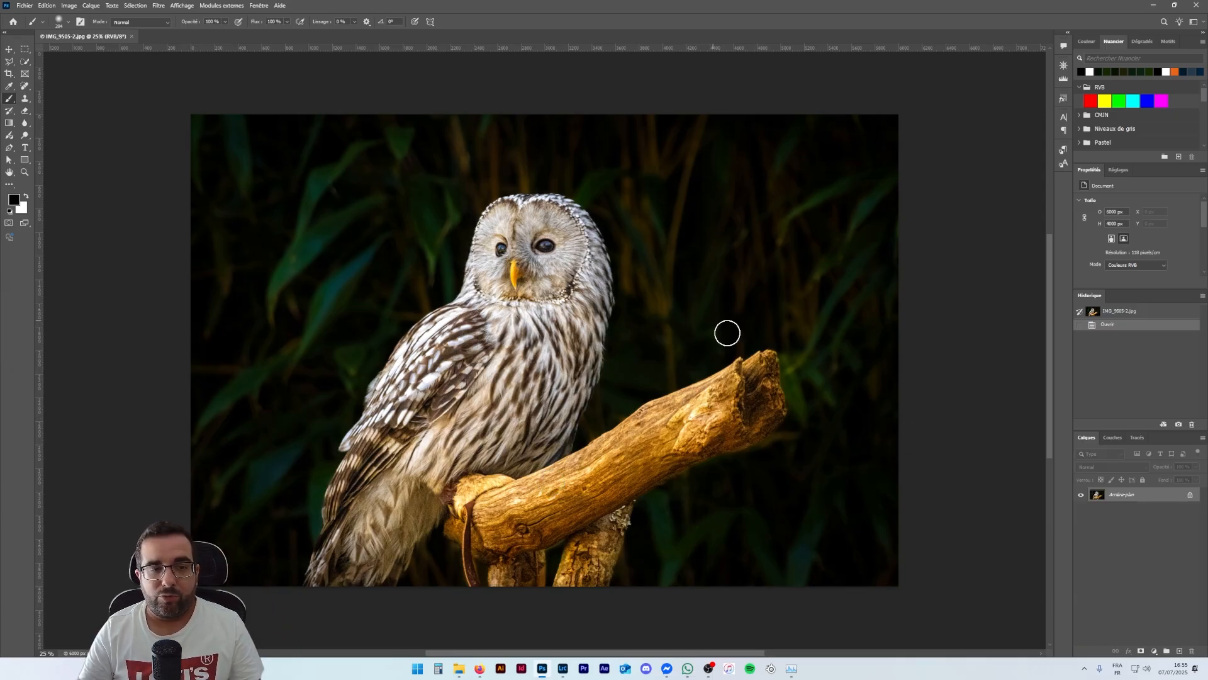
pyautogui.click(1190, 496)
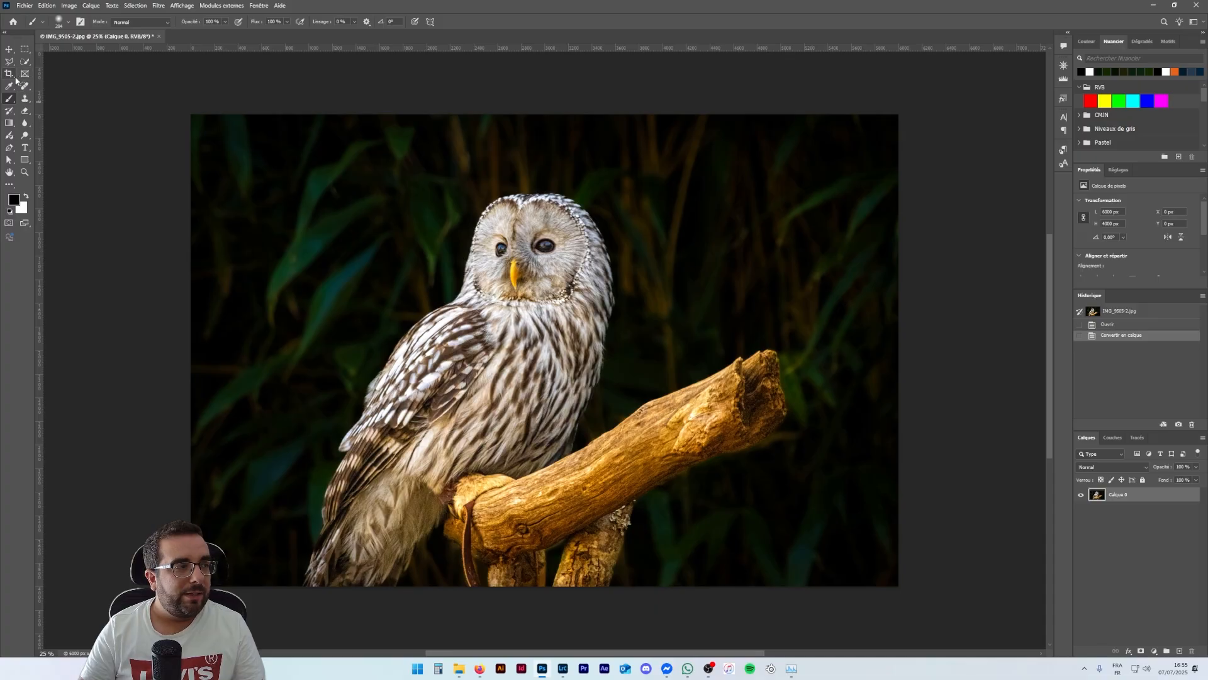
# Step: Select the owl together with the whole branch perch using the Object Selection tool
pyautogui.click(25, 61)
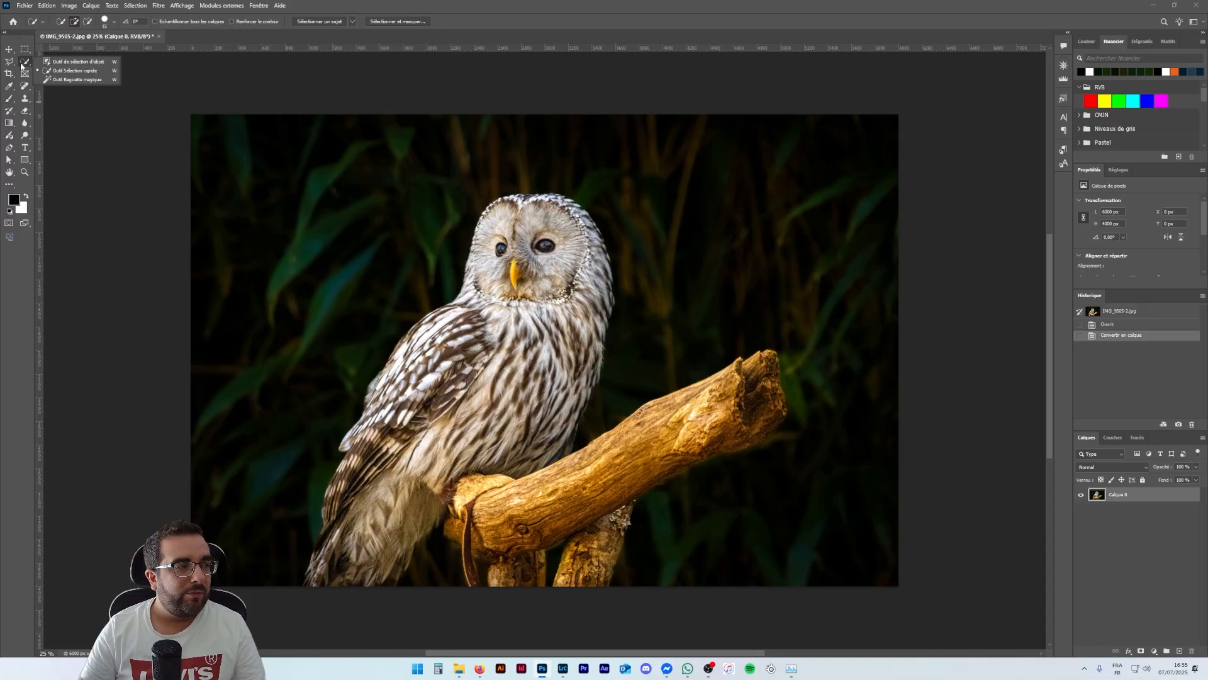
pyautogui.click(63, 62)
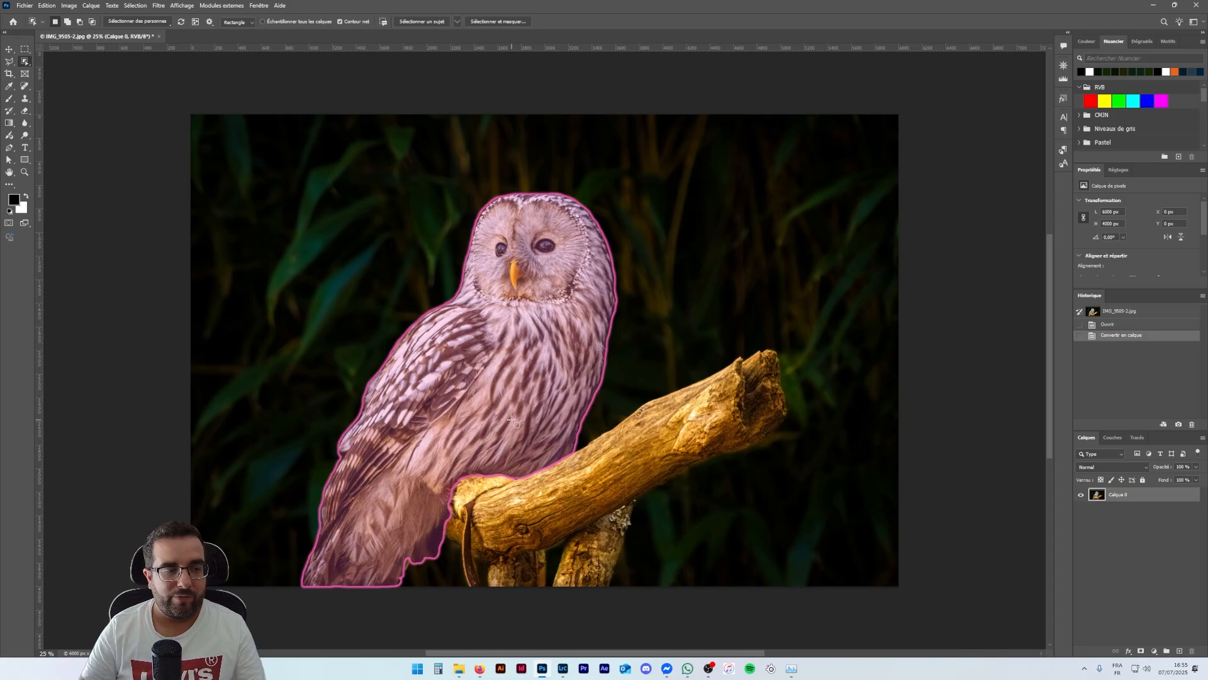
pyautogui.click(514, 427)
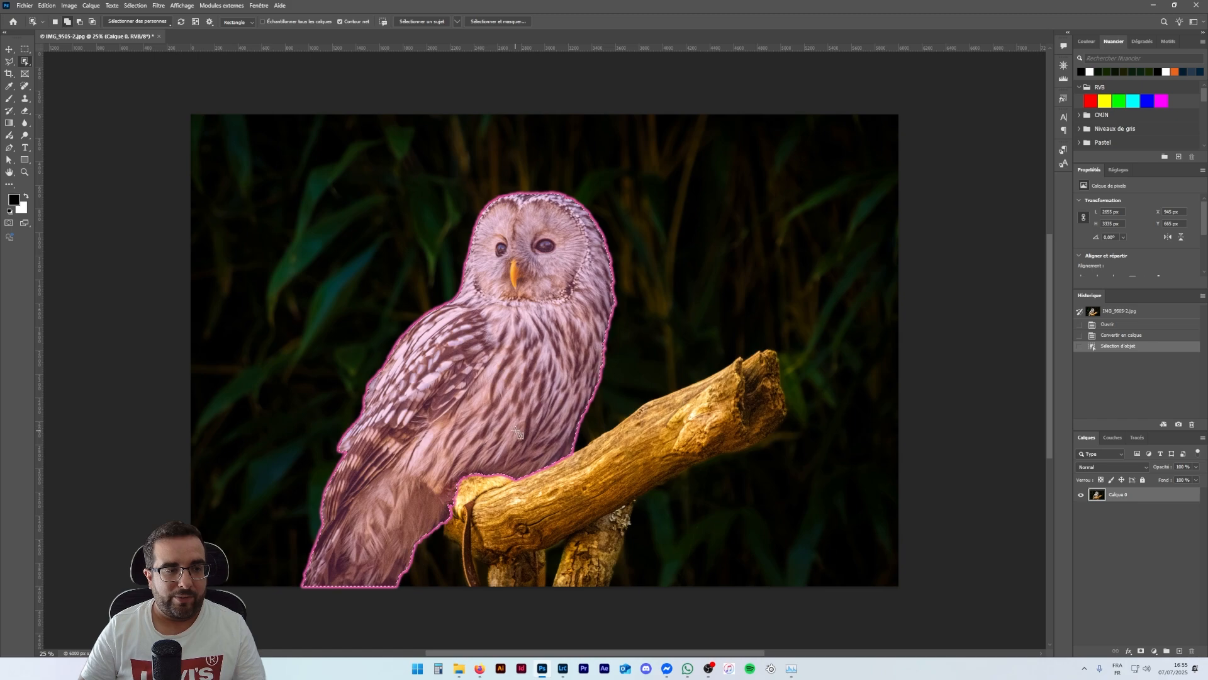
pyautogui.keyDown('shift'); pyautogui.click(543, 492); pyautogui.keyUp('shift')
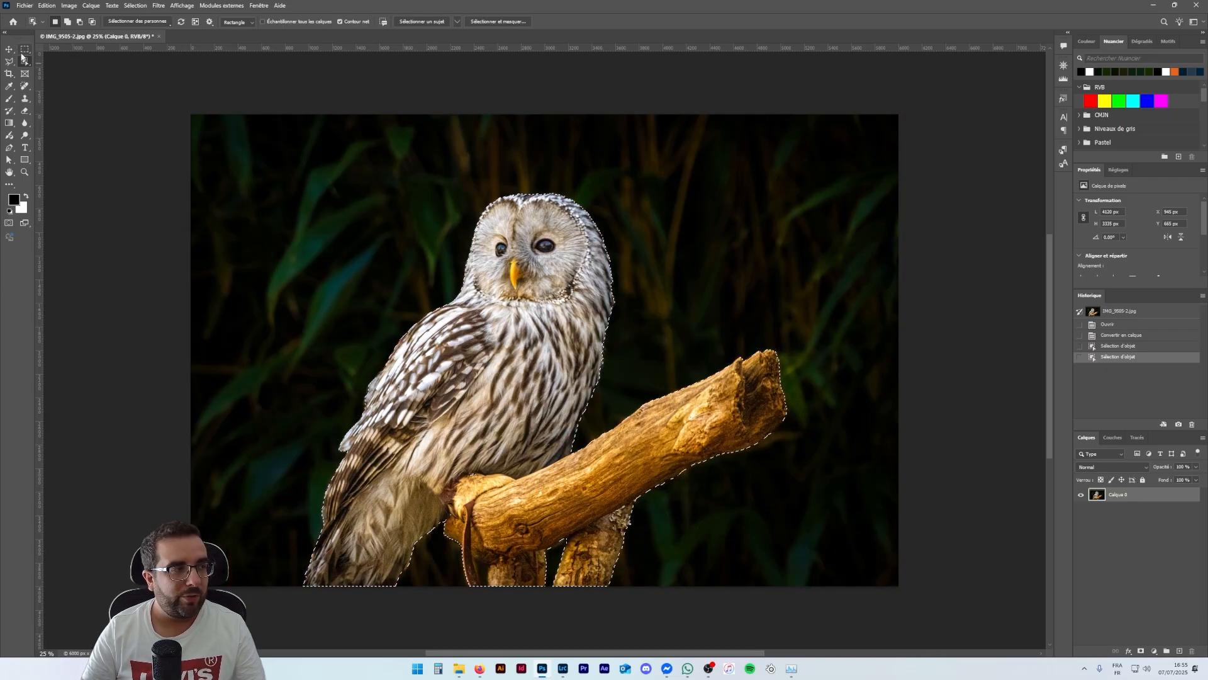
# Step: Copy the selected owl and branch onto a new layer and check the cutout by briefly hiding the original photo layer
pyautogui.click(9, 49)
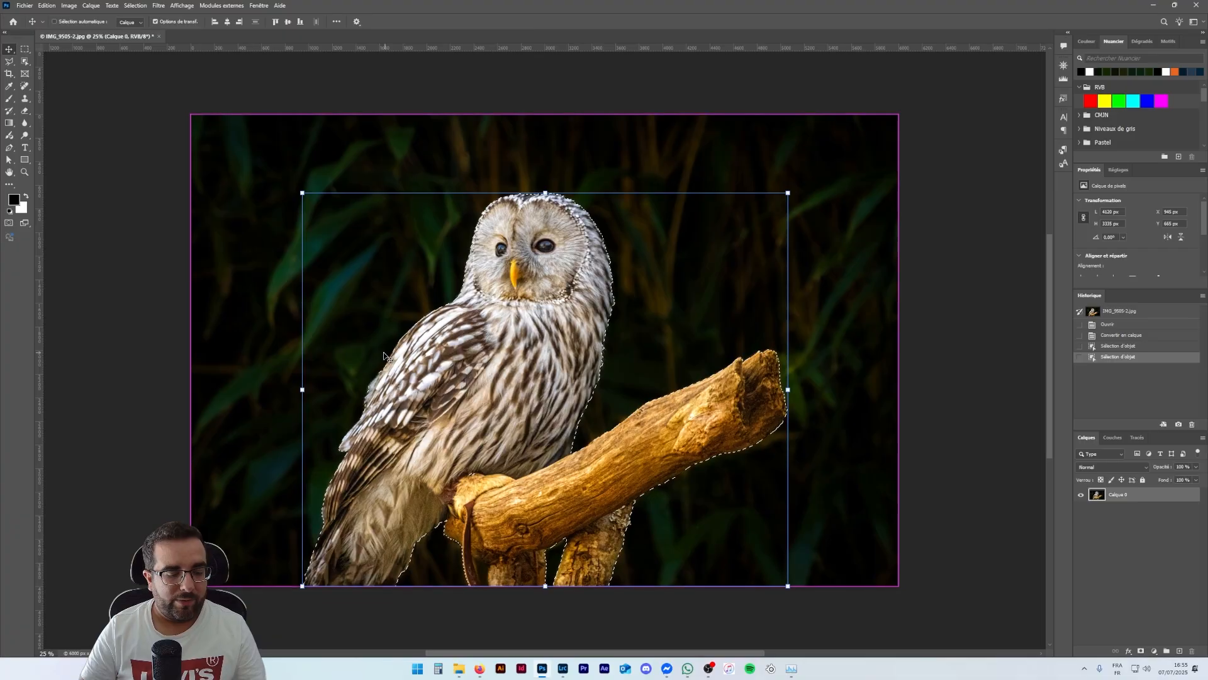
pyautogui.hotkey('ctrl', 'c')
pyautogui.hotkey('ctrl', 'v')
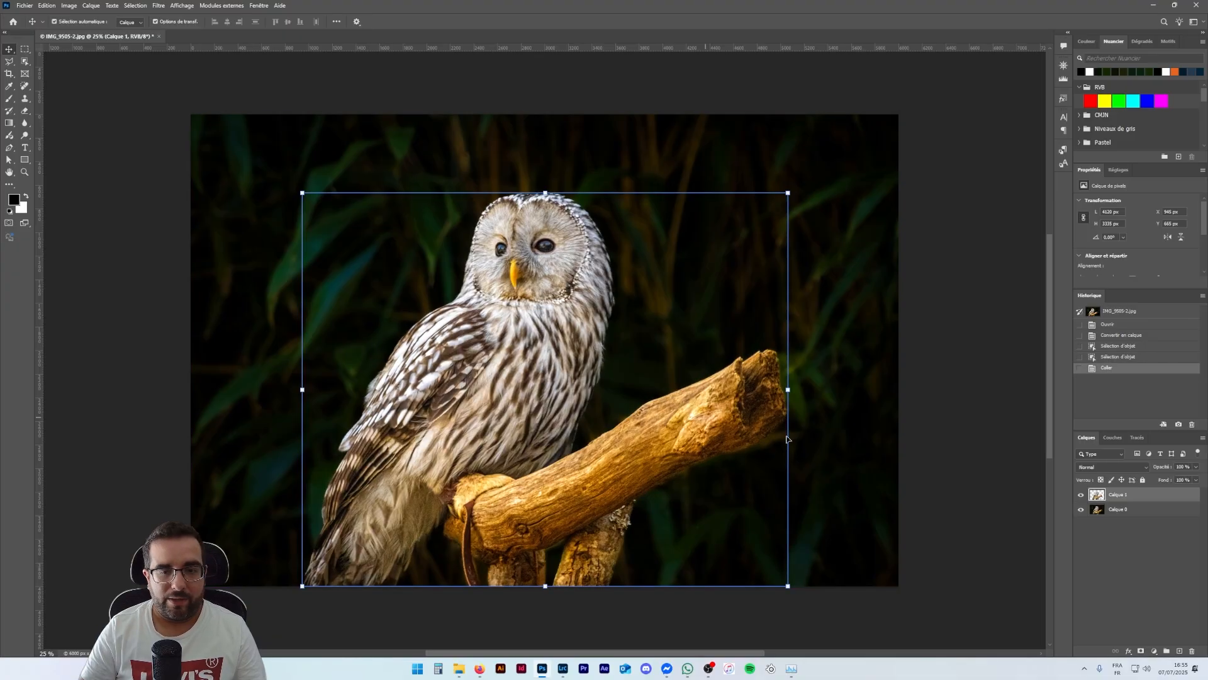
pyautogui.click(1081, 509)
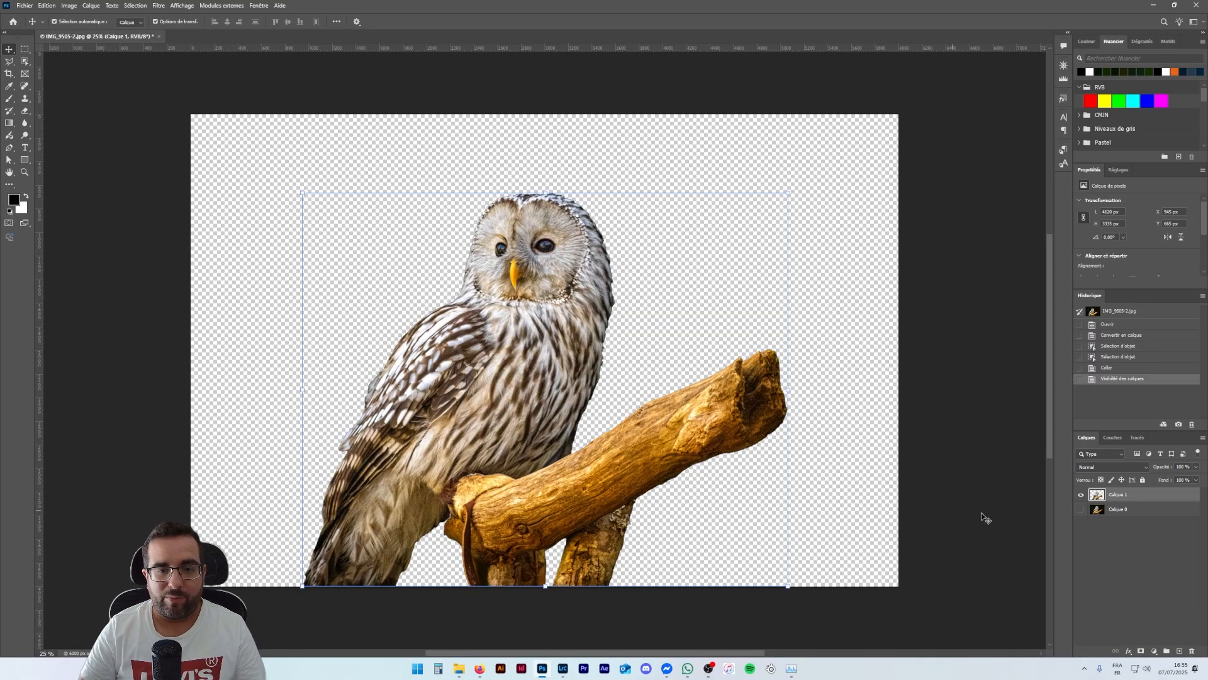
pyautogui.click(1081, 509)
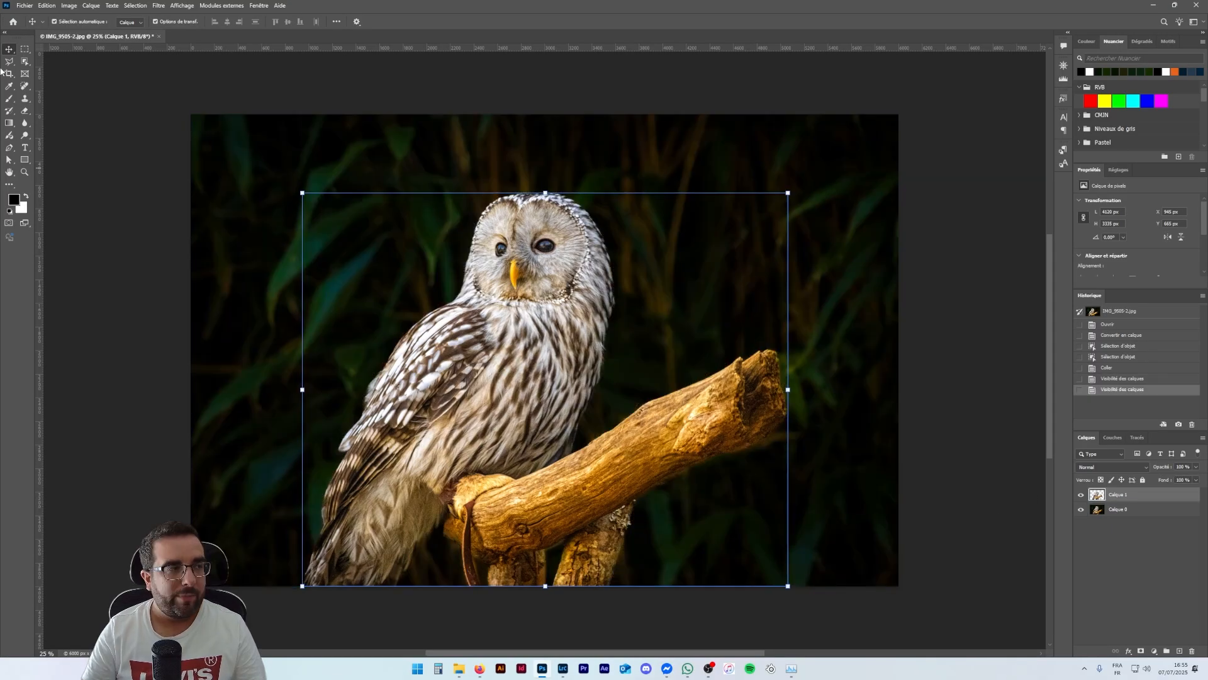
# Step: Alternate the active layer between the owl cutout and the original photo by picking them directly on the canvas
pyautogui.moveTo(537, 356)
pyautogui.mouseDown()
pyautogui.moveTo(380, 356)
pyautogui.moveTo(487, 381)
pyautogui.moveTo(727, 296)
pyautogui.moveTo(539, 356)
pyautogui.mouseUp()
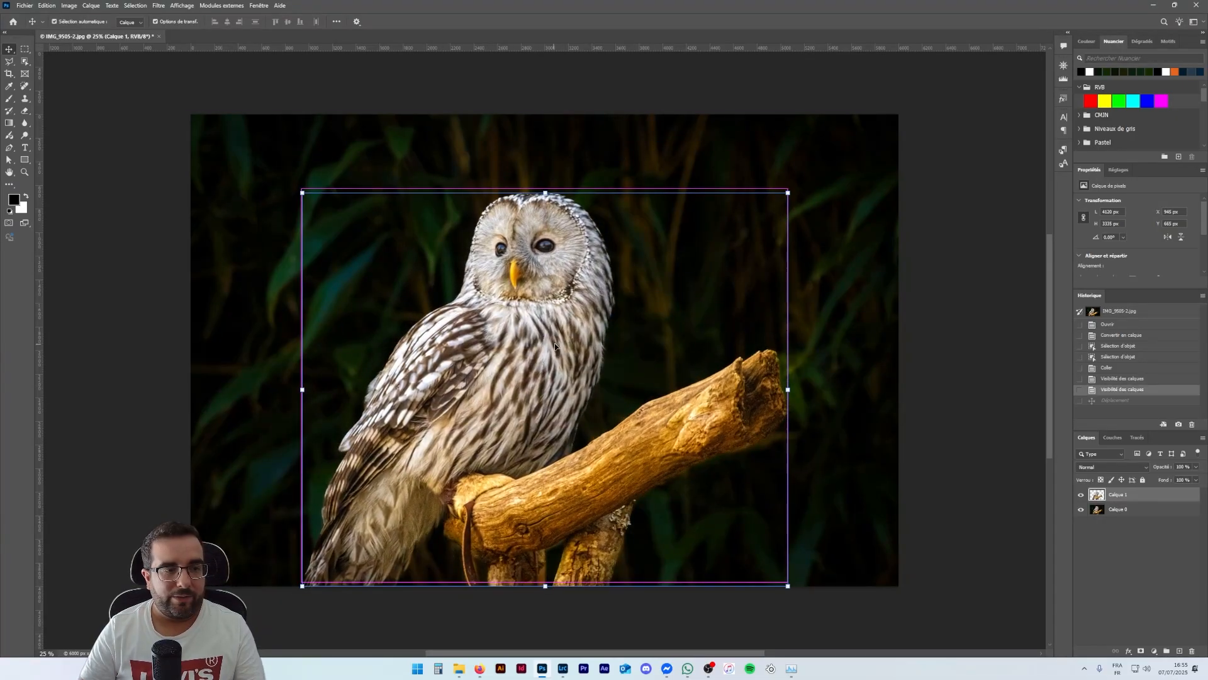
pyautogui.click(615, 389)
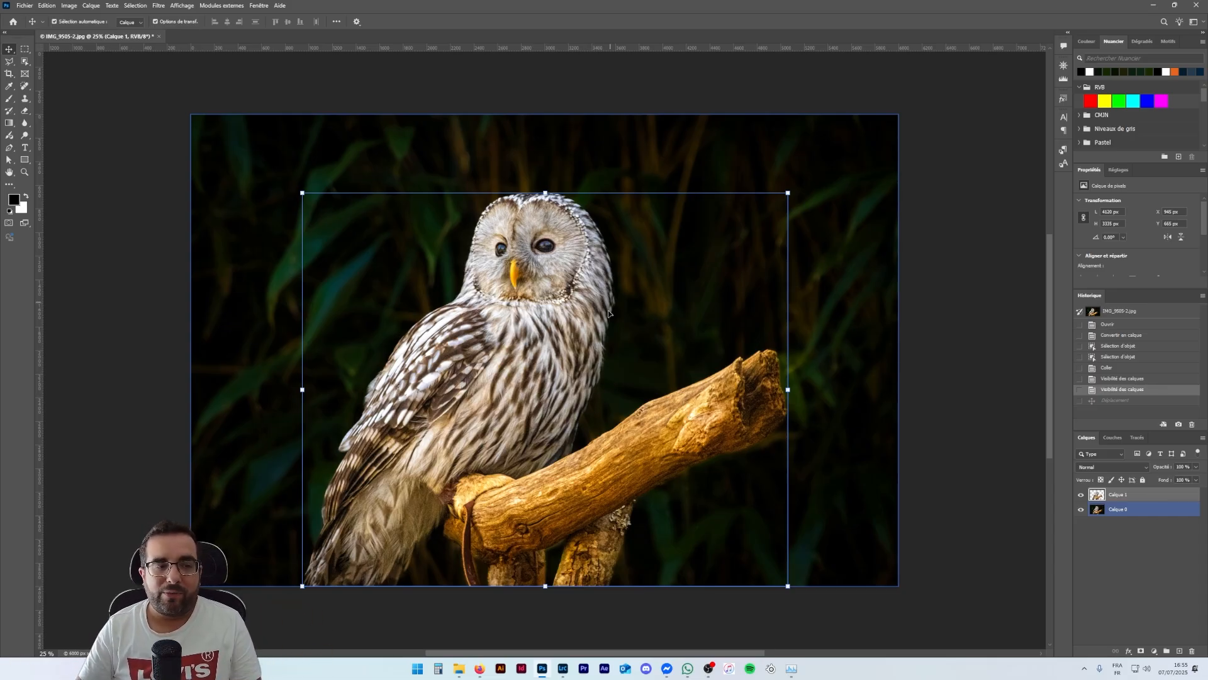
pyautogui.click(577, 233)
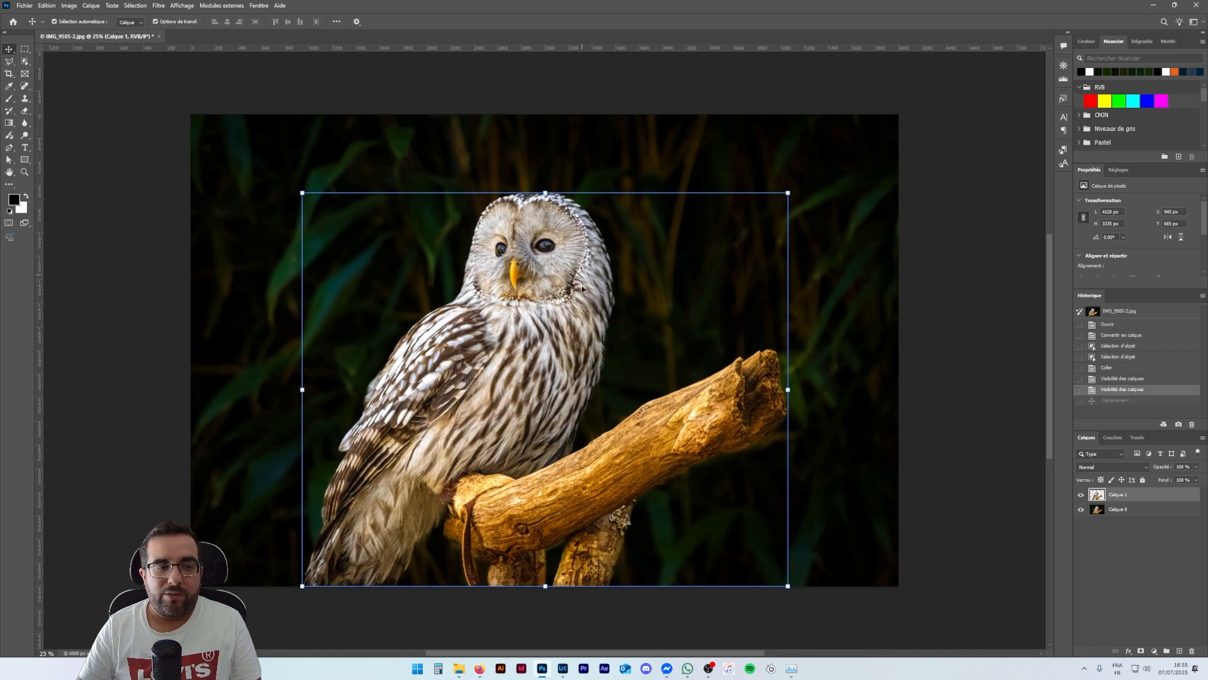
pyautogui.click(744, 245)
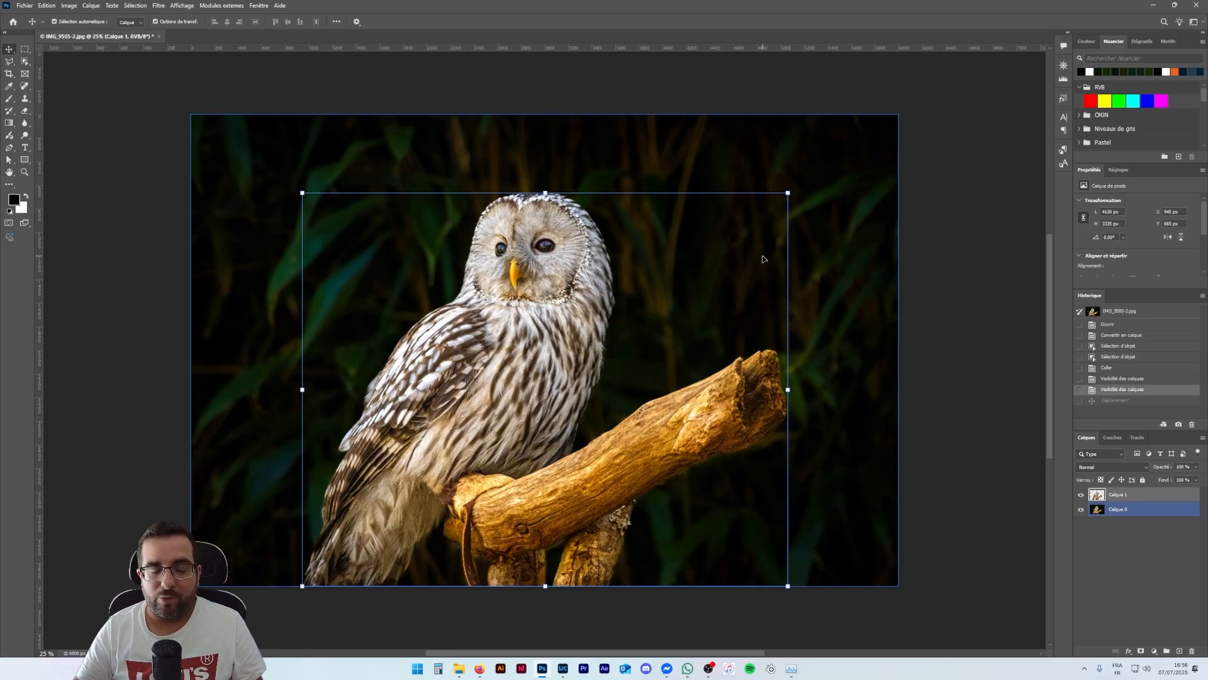
pyautogui.click(557, 353)
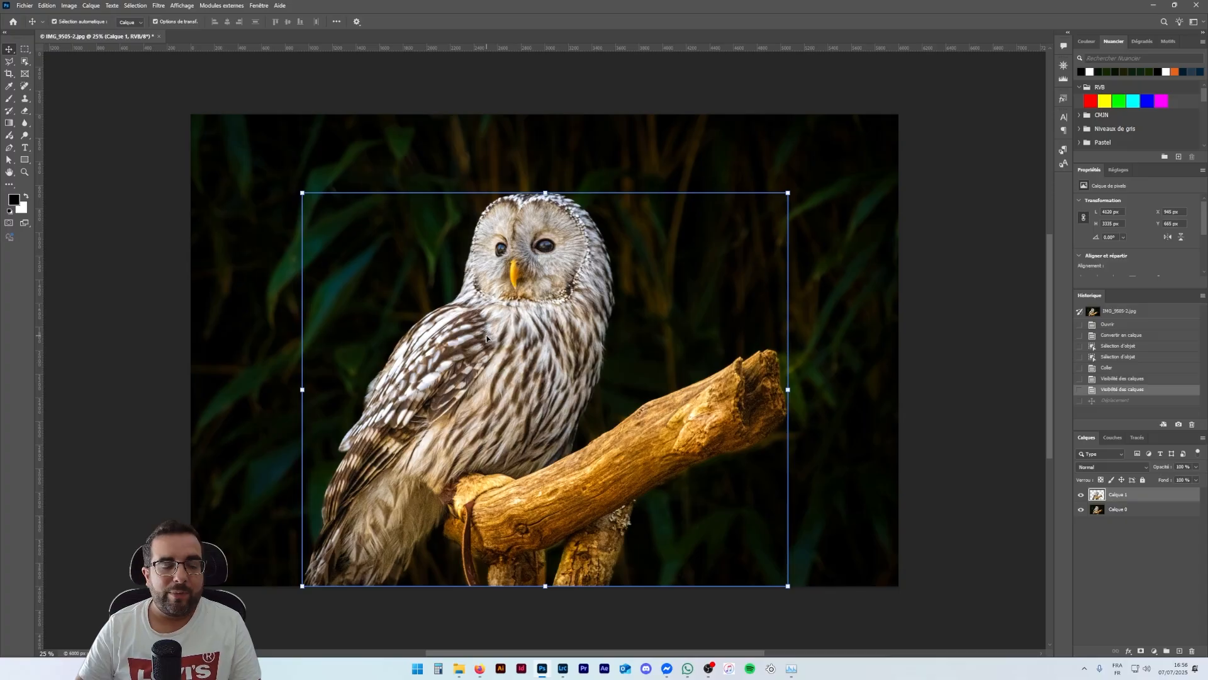
pyautogui.click(300, 267)
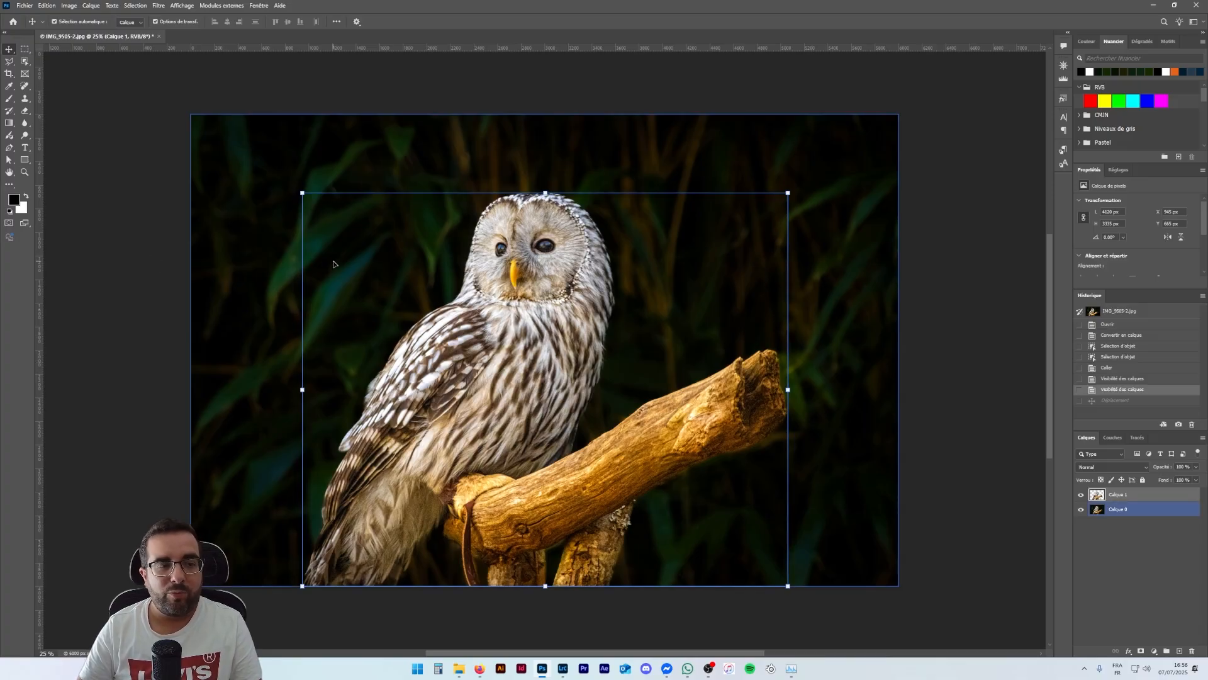
pyautogui.click(446, 248)
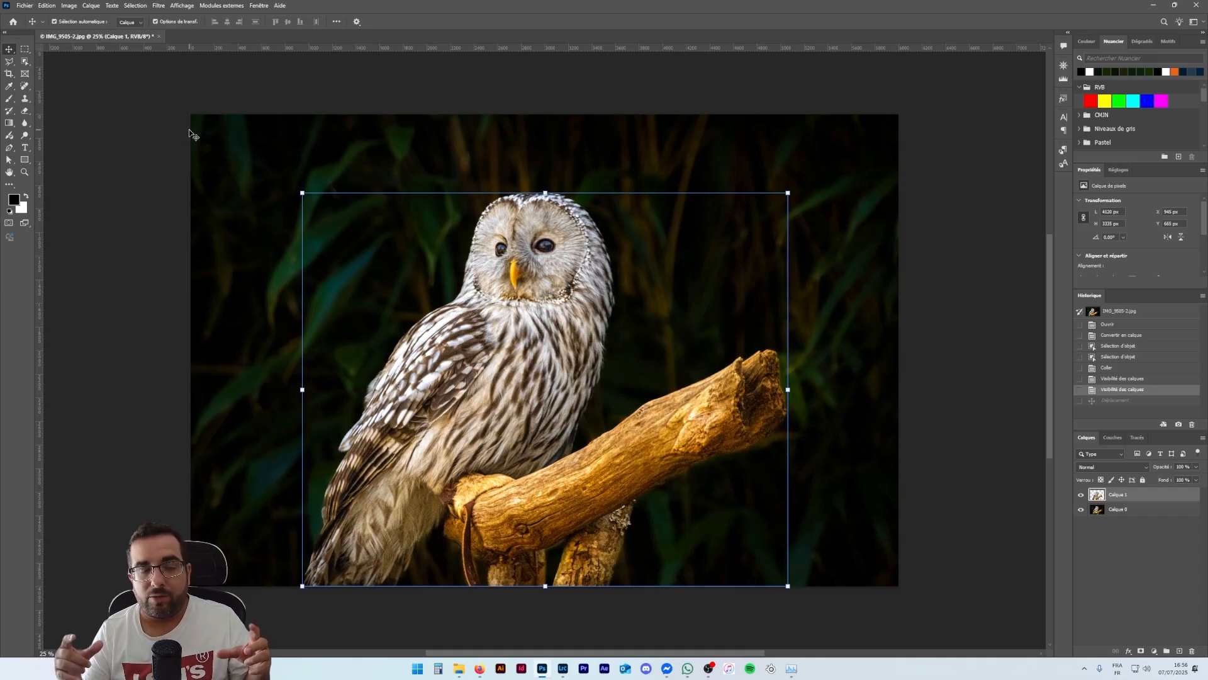
# Step: Set up a new document from the Web - Grand 1920 x 1080 px preset, without artboards and at 300 pixels per inch
pyautogui.click(25, 6)
pyautogui.click(34, 17)
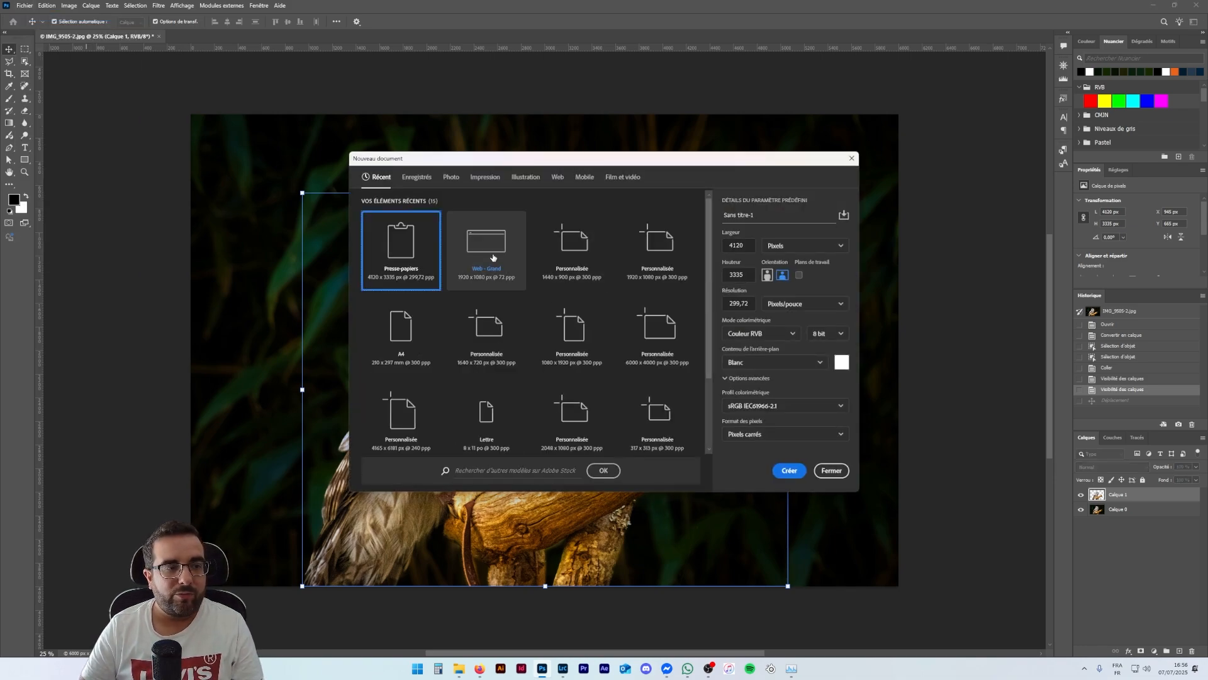
pyautogui.click(557, 177)
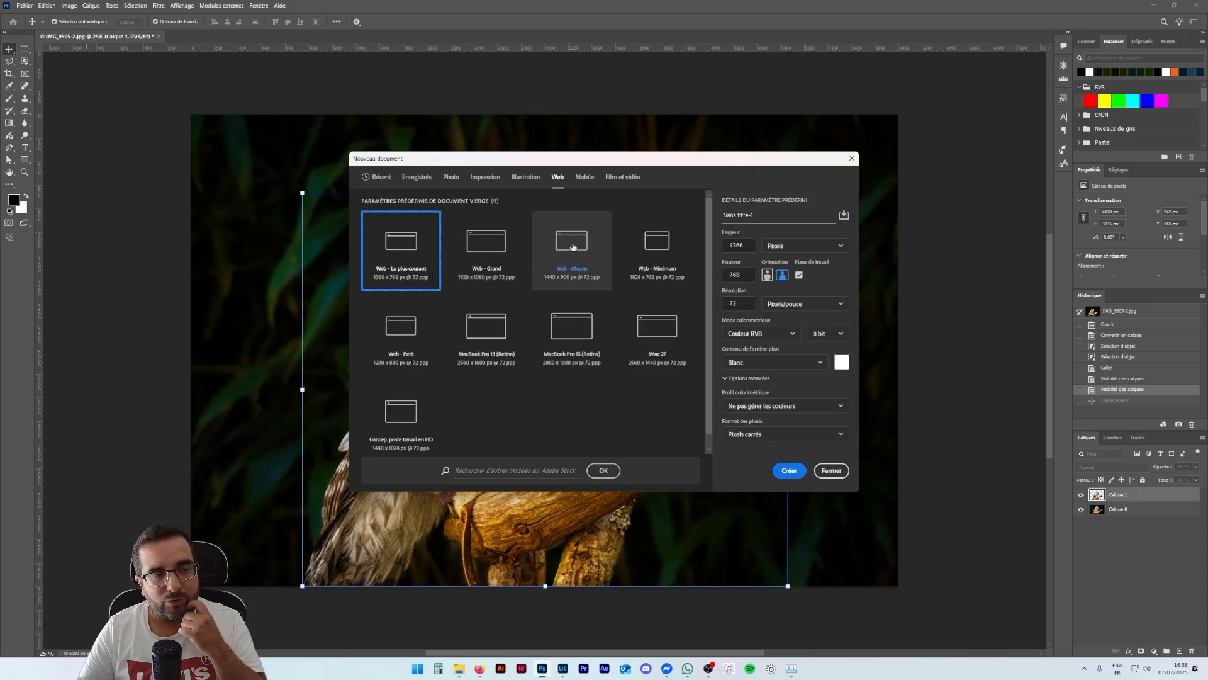
pyautogui.click(482, 250)
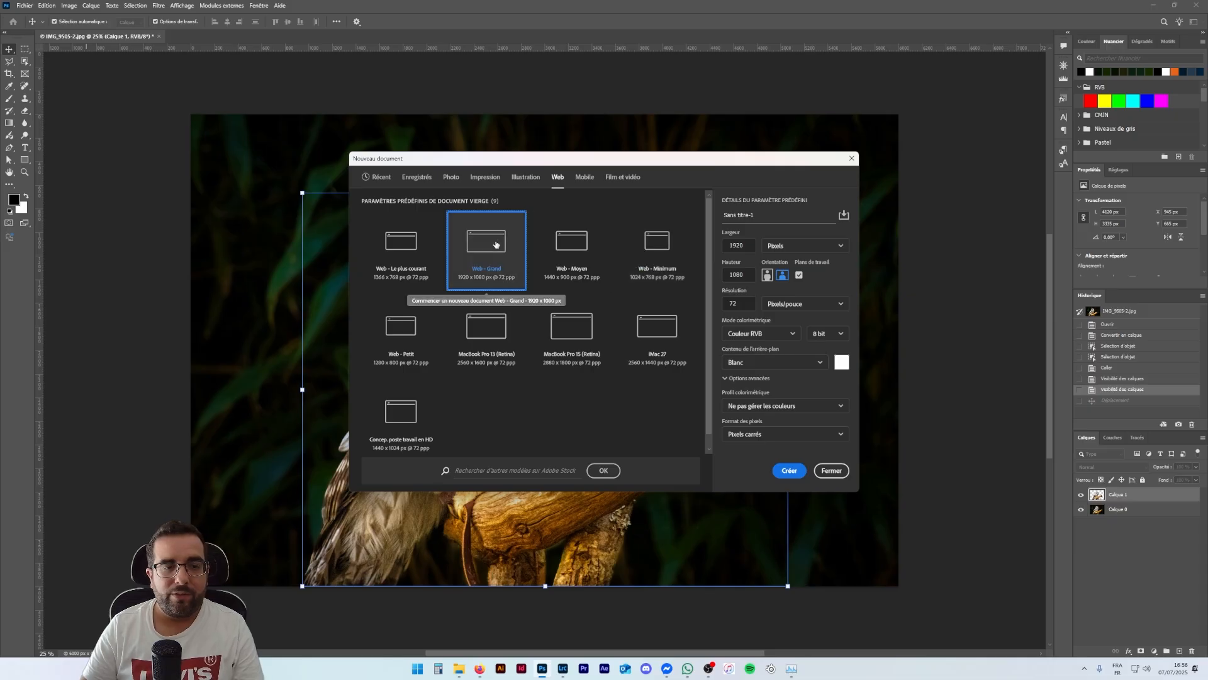
pyautogui.click(799, 276)
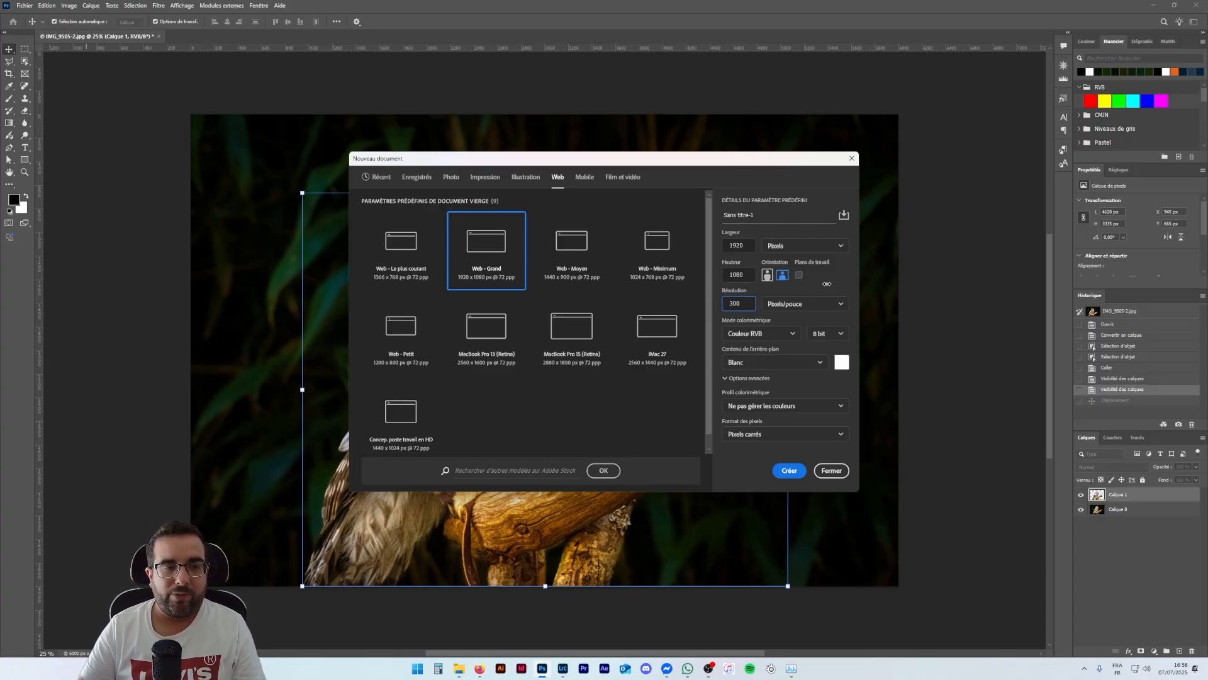
# Step: Give the new document a black (Noir) background, name it "fond noir de la chouette" and create it
pyautogui.click(819, 364)
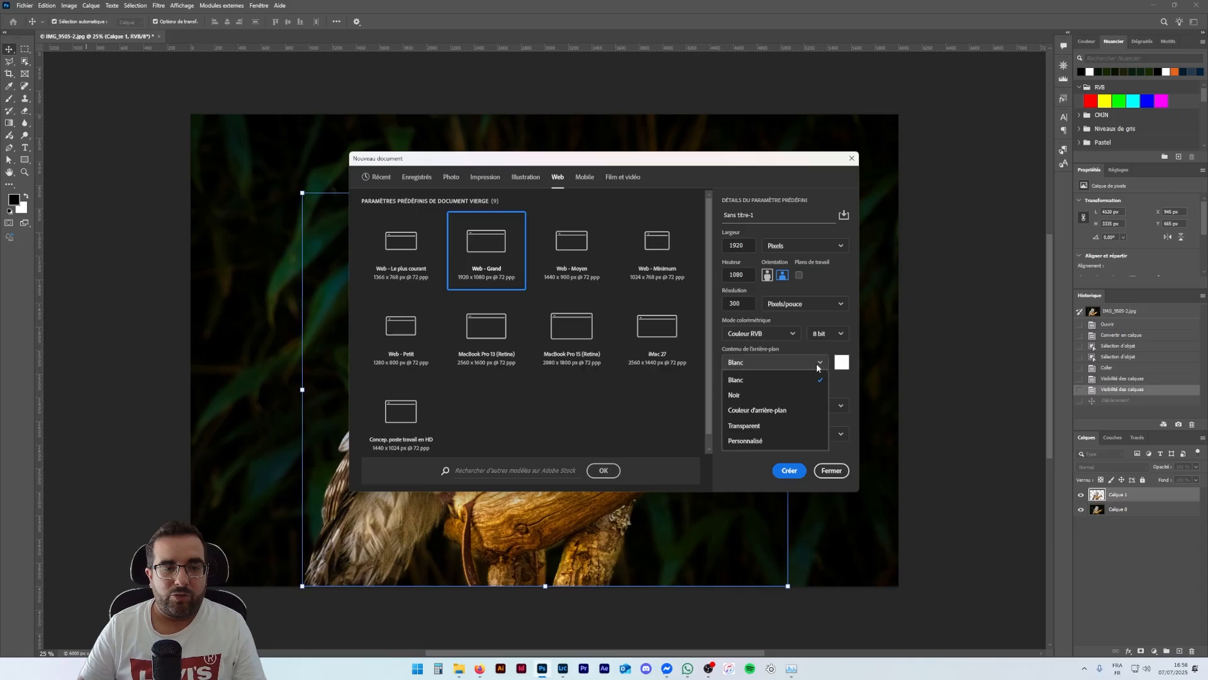
pyautogui.click(756, 395)
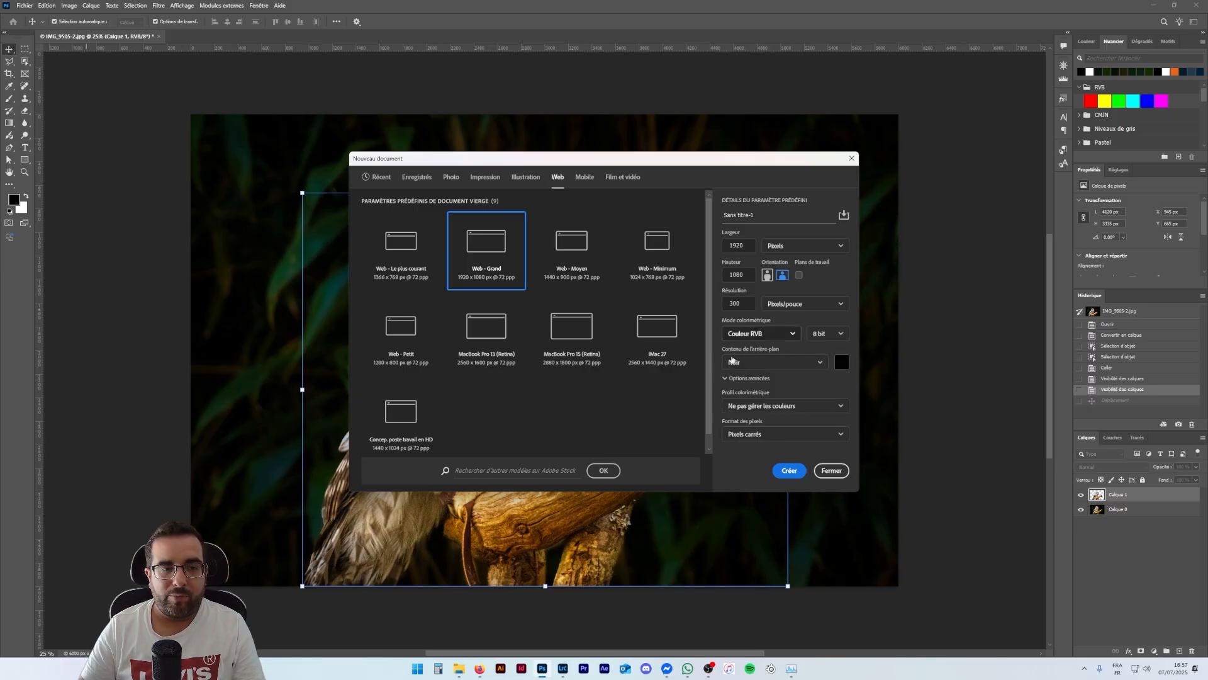
pyautogui.moveTo(763, 215); pyautogui.dragTo(668, 228)
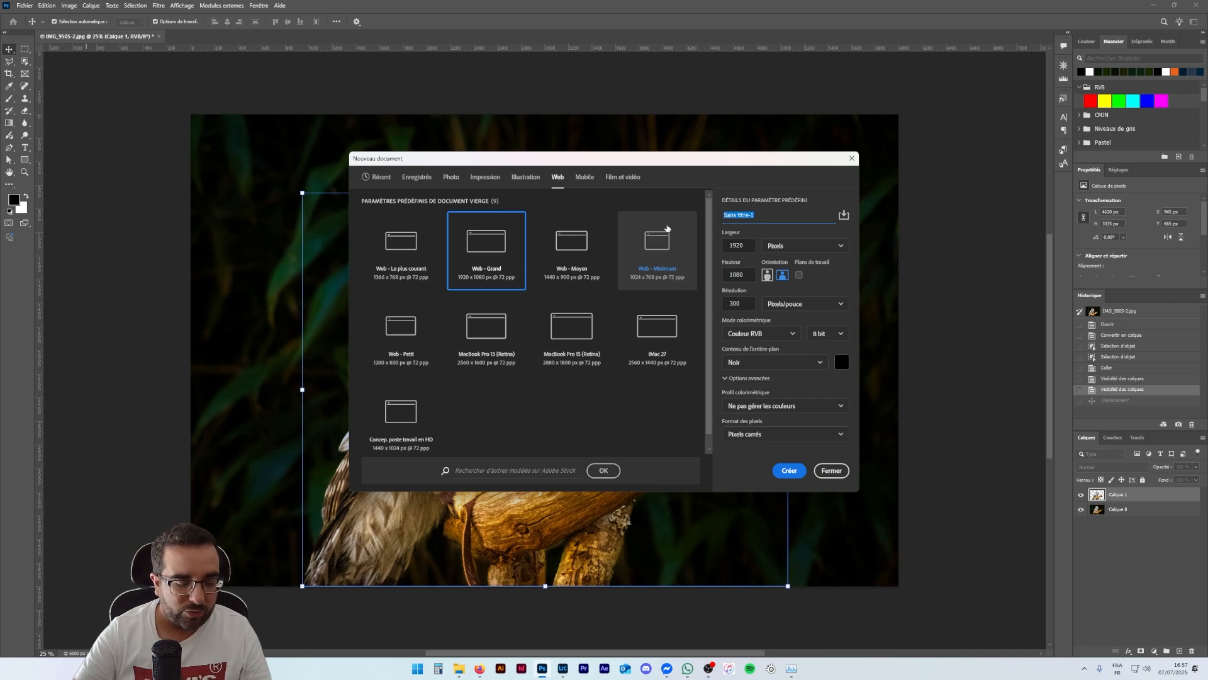
pyautogui.write('fond noir de la chouette')
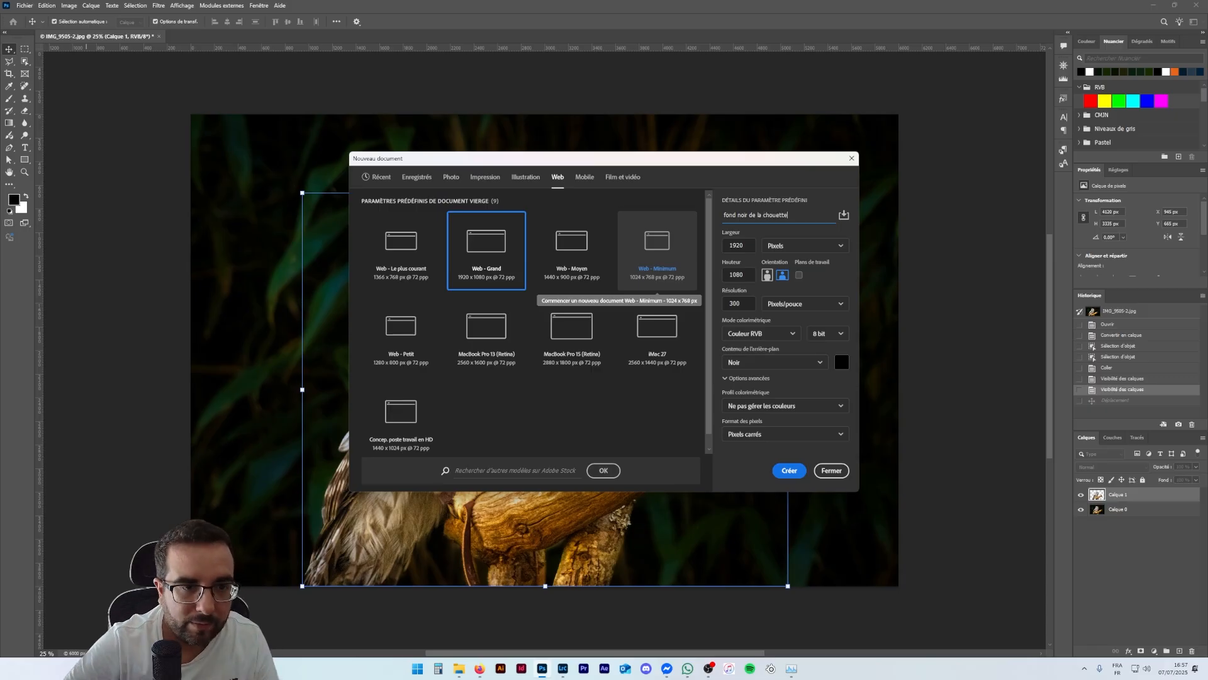
pyautogui.click(789, 471)
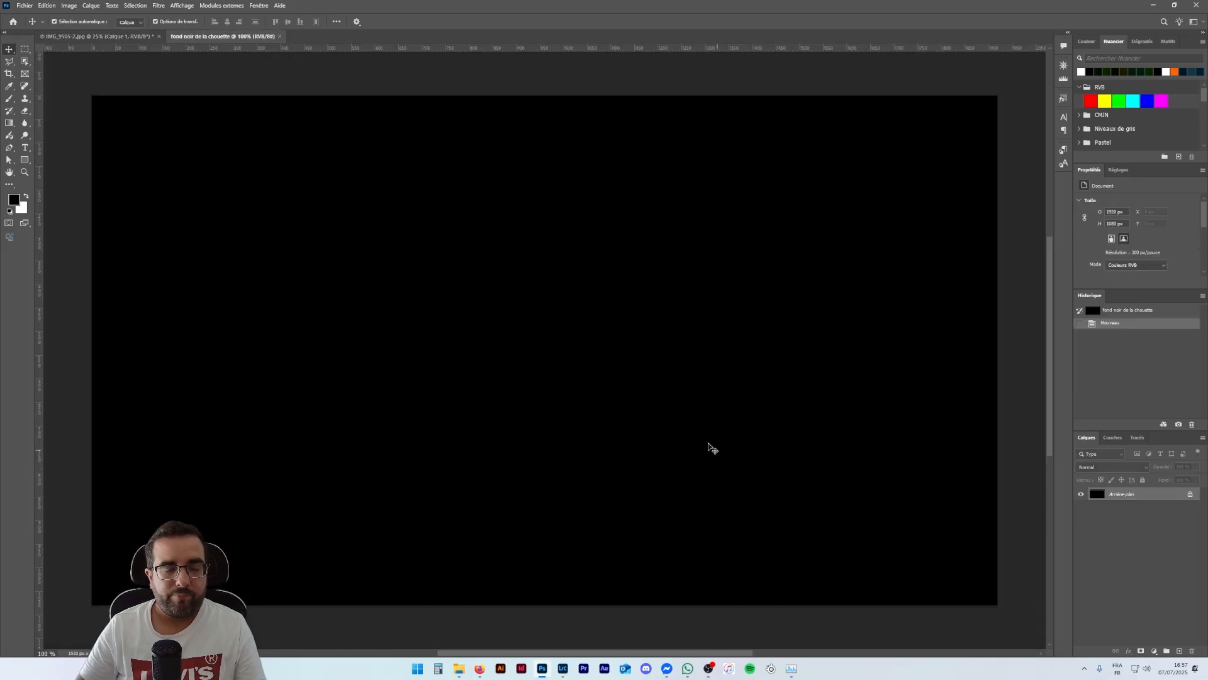
# Step: Transfer the owl cutout layer from the photo into the black document "fond noir de la chouette"
pyautogui.click(129, 36)
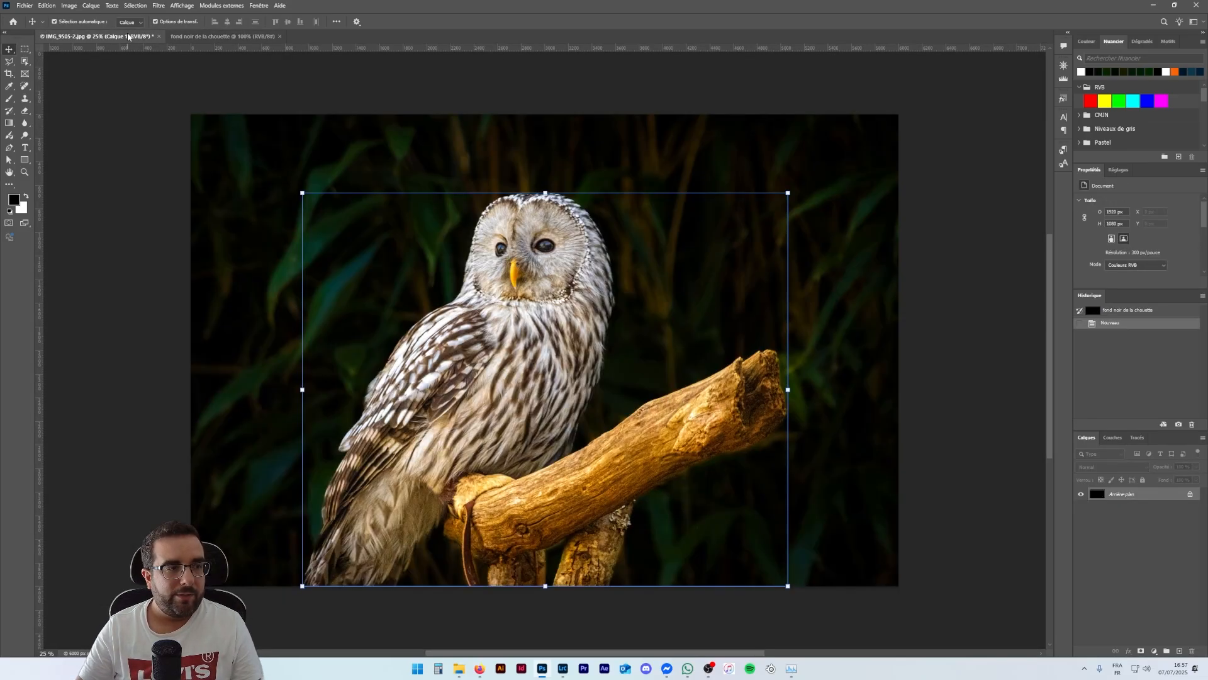
pyautogui.click(246, 37)
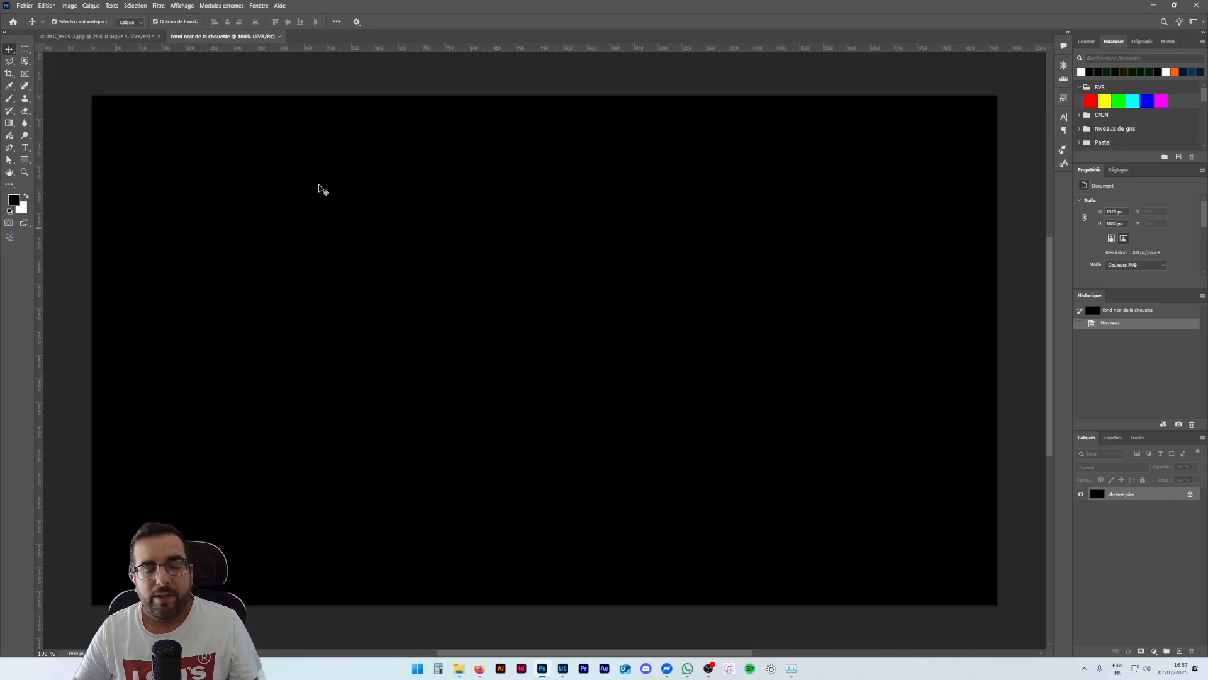
pyautogui.click(85, 38)
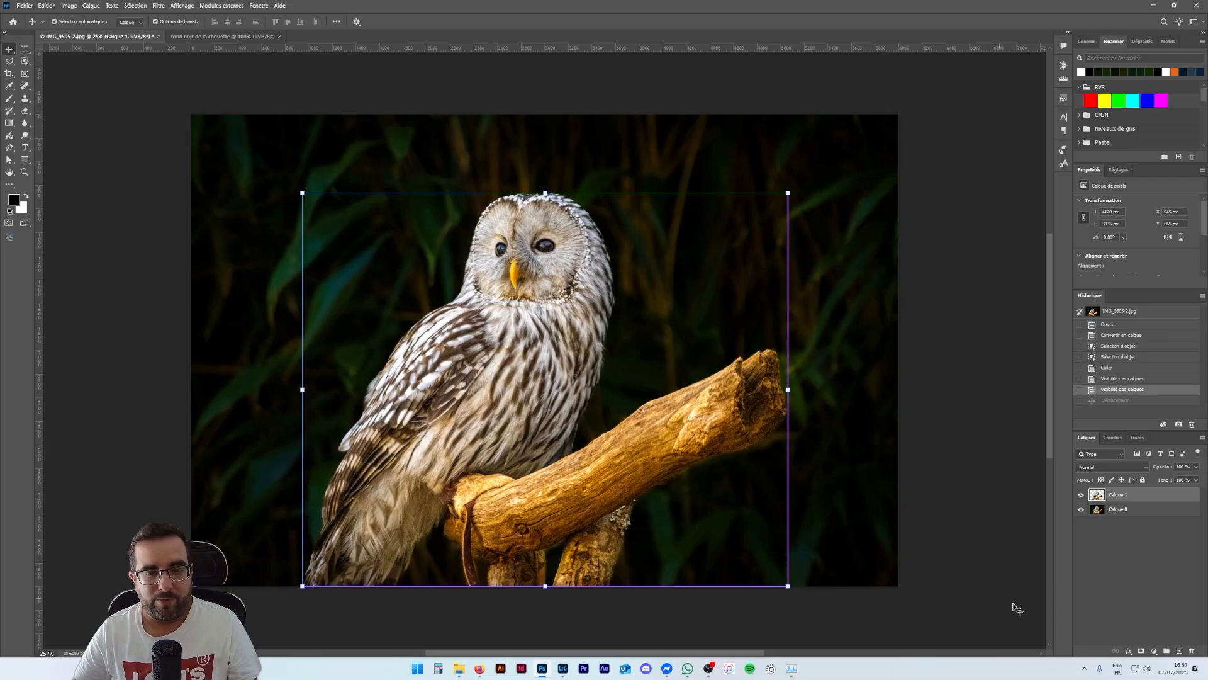
pyautogui.moveTo(568, 295); pyautogui.dragTo(397, 238)
pyautogui.scroll(-10, 491, 340)
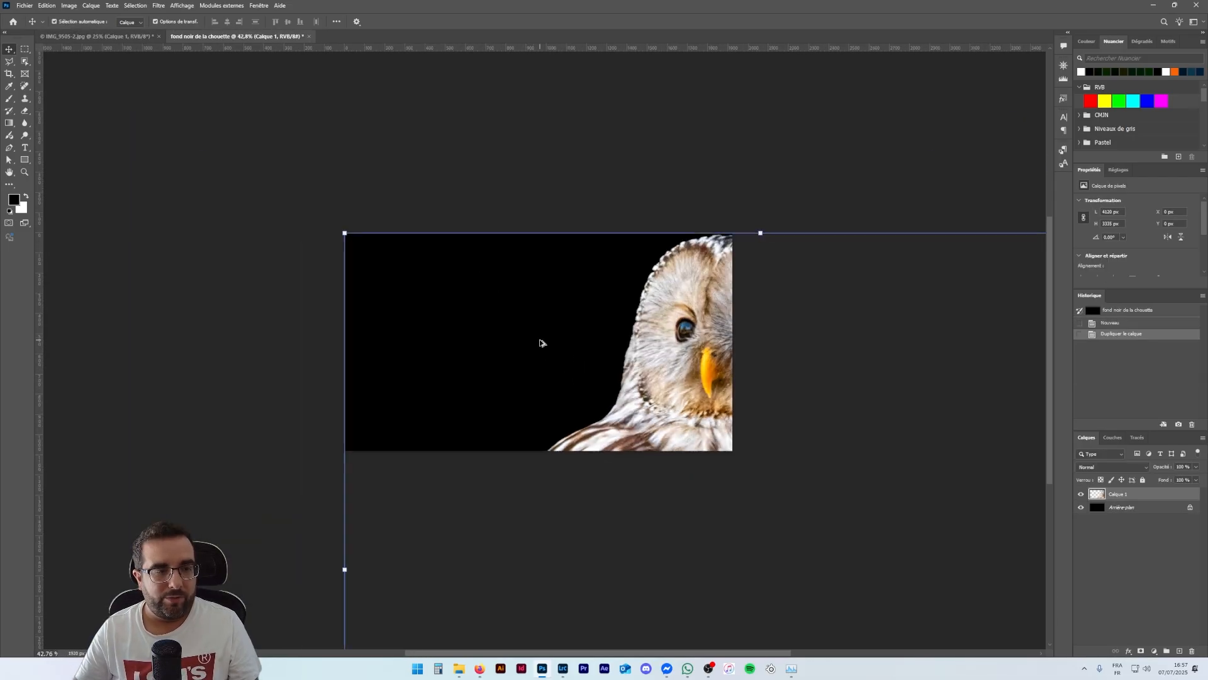
# Step: Scale the owl cutout down to about 27% and place it in the right half of the black canvas
pyautogui.moveTo(779, 305); pyautogui.dragTo(584, 340)
pyautogui.scroll(5, 583, 375)
pyautogui.scroll(4, 569, 360)
pyautogui.scroll(-3, 568, 360)
pyautogui.hotkey('alt', 'space')
pyautogui.click(495, 296)
pyautogui.moveTo(507, 319); pyautogui.dragTo(620, 411)
pyautogui.moveTo(866, 200); pyautogui.dragTo(813, 241)
pyautogui.moveTo(688, 345)
pyautogui.mouseDown()
pyautogui.moveTo(740, 353)
pyautogui.moveTo(697, 357)
pyautogui.mouseUp()
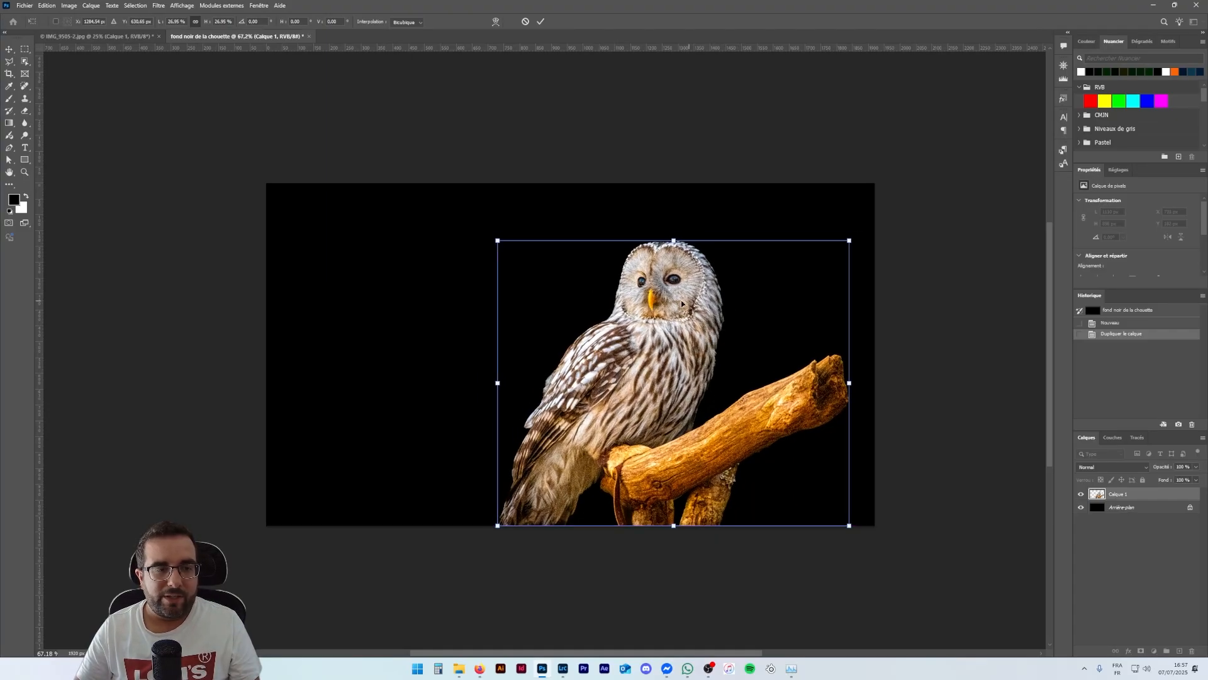
# Step: Reduce the owl cutout further to about 23% and raise it clear of the canvas's lower edge
pyautogui.moveTo(848, 242); pyautogui.dragTo(809, 270)
pyautogui.moveTo(655, 383); pyautogui.dragTo(686, 341)
pyautogui.moveTo(847, 225); pyautogui.dragTo(837, 234)
pyautogui.moveTo(729, 393)
pyautogui.mouseDown()
pyautogui.moveTo(744, 380)
pyautogui.moveTo(735, 390)
pyautogui.mouseUp()
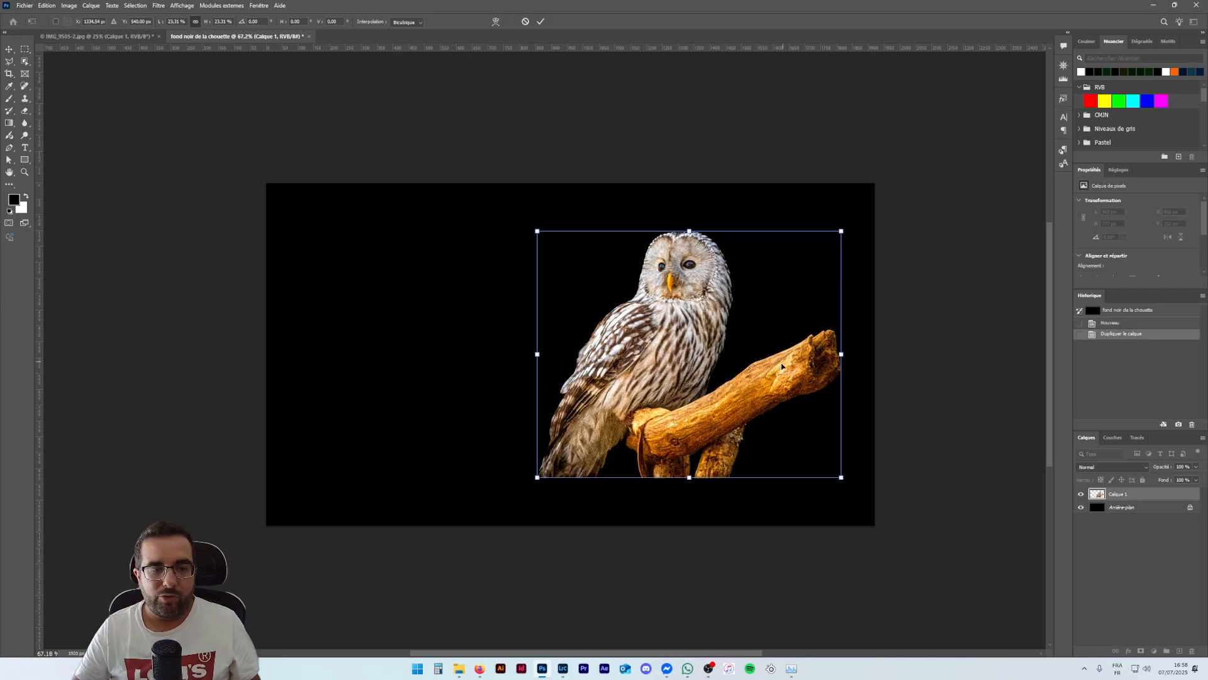
# Step: Flip the owl cutout horizontally so that the branch points toward the empty half of the canvas
pyautogui.rightClick(689, 356)
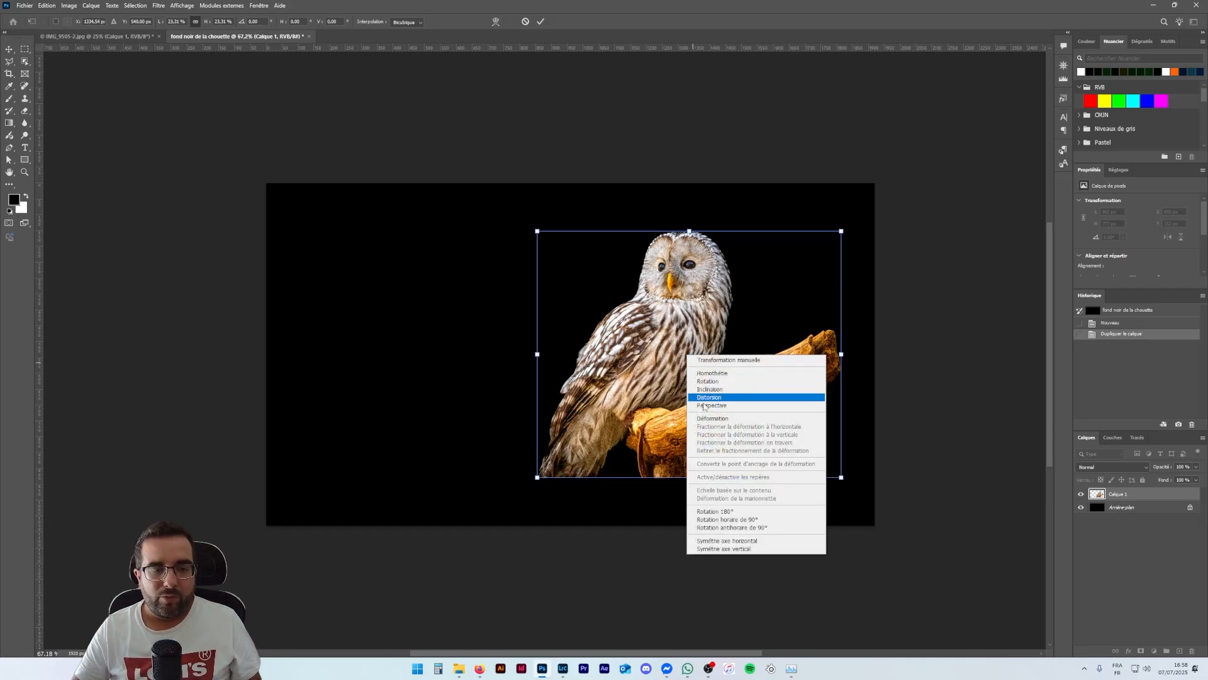
pyautogui.click(726, 544)
pyautogui.moveTo(733, 384); pyautogui.dragTo(735, 380)
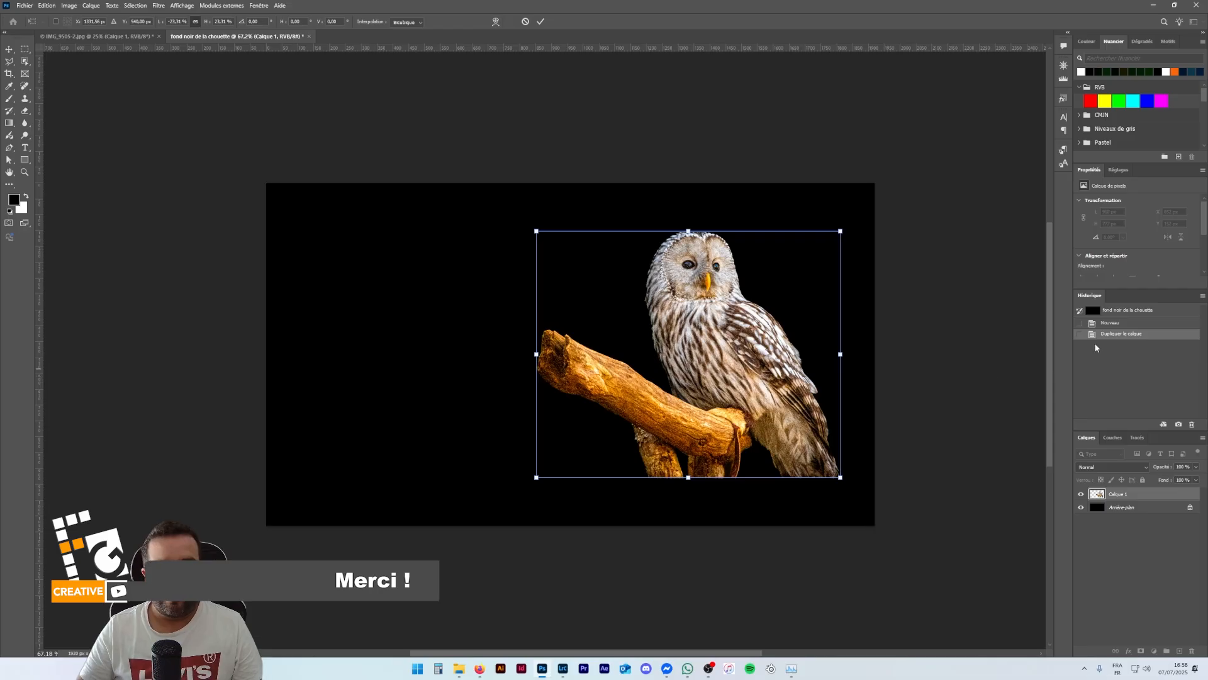
# Step: Enlarge the mirrored owl to about 25% and shift it slightly toward the canvas centre
pyautogui.moveTo(728, 394); pyautogui.dragTo(718, 394)
pyautogui.moveTo(830, 233); pyautogui.dragTo(849, 218)
pyautogui.moveTo(763, 318); pyautogui.dragTo(751, 326)
pyautogui.moveTo(831, 226); pyautogui.dragTo(835, 222)
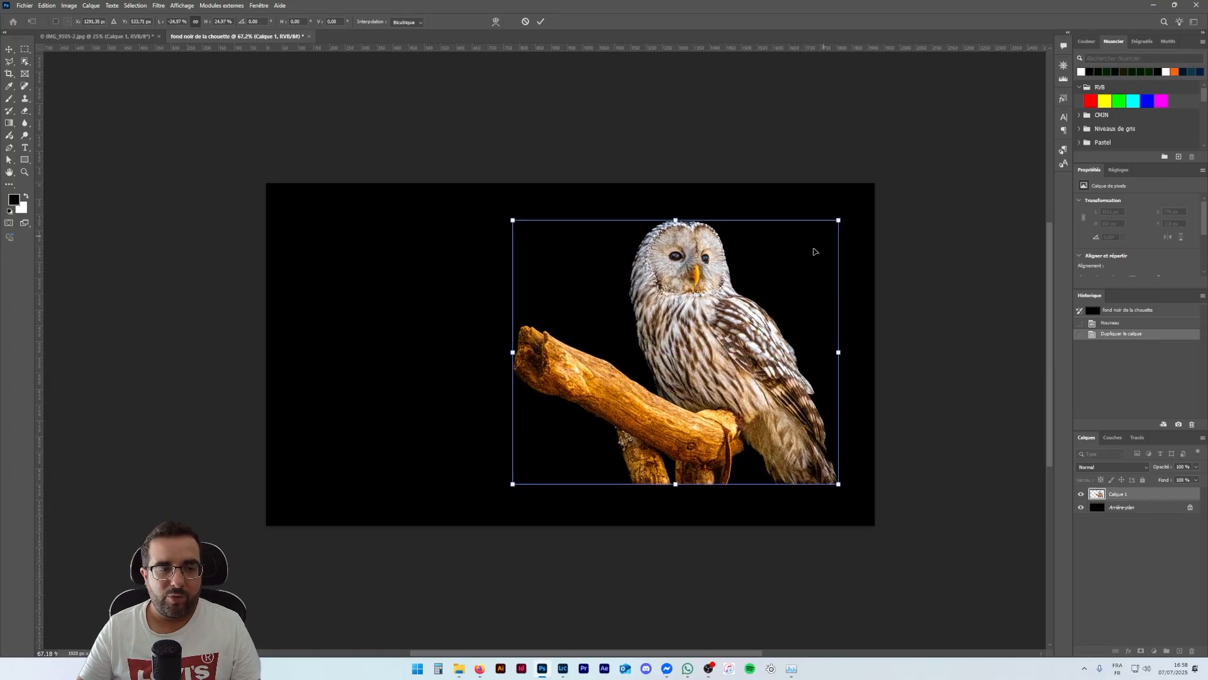
# Step: Apply the owl's transformation and nudge the cutout slightly down to Y 124 px
pyautogui.press('Return')
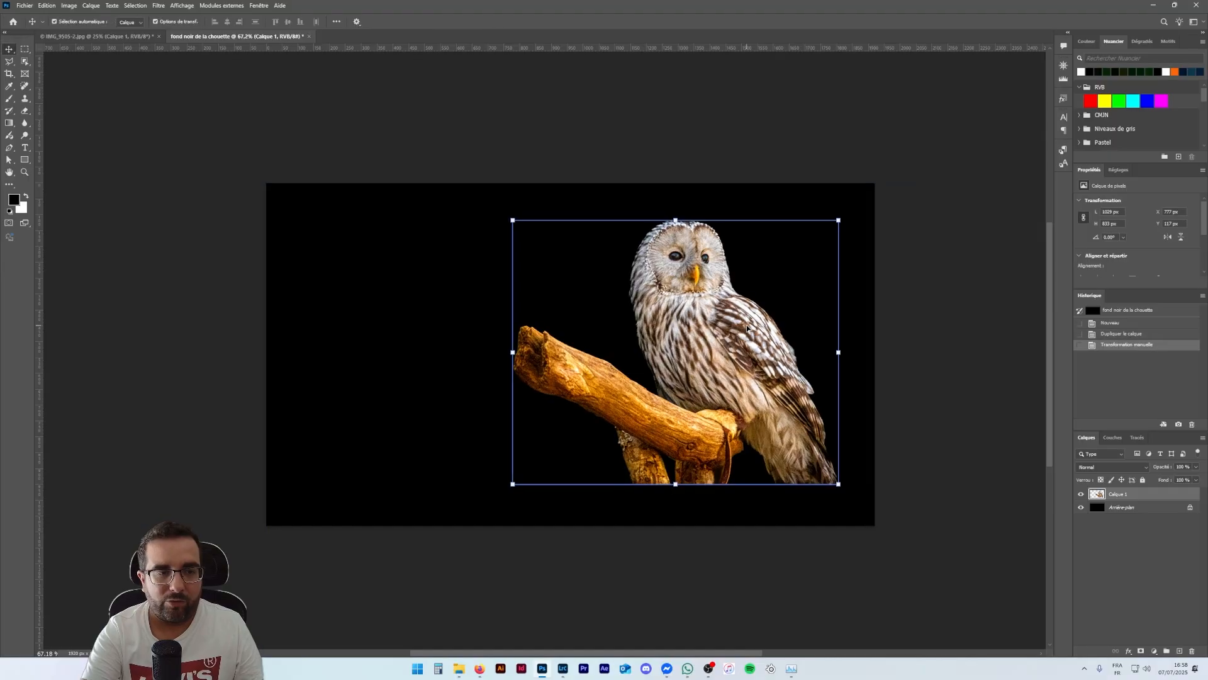
pyautogui.click(1121, 335)
pyautogui.click(1120, 345)
pyautogui.moveTo(723, 385); pyautogui.dragTo(725, 388)
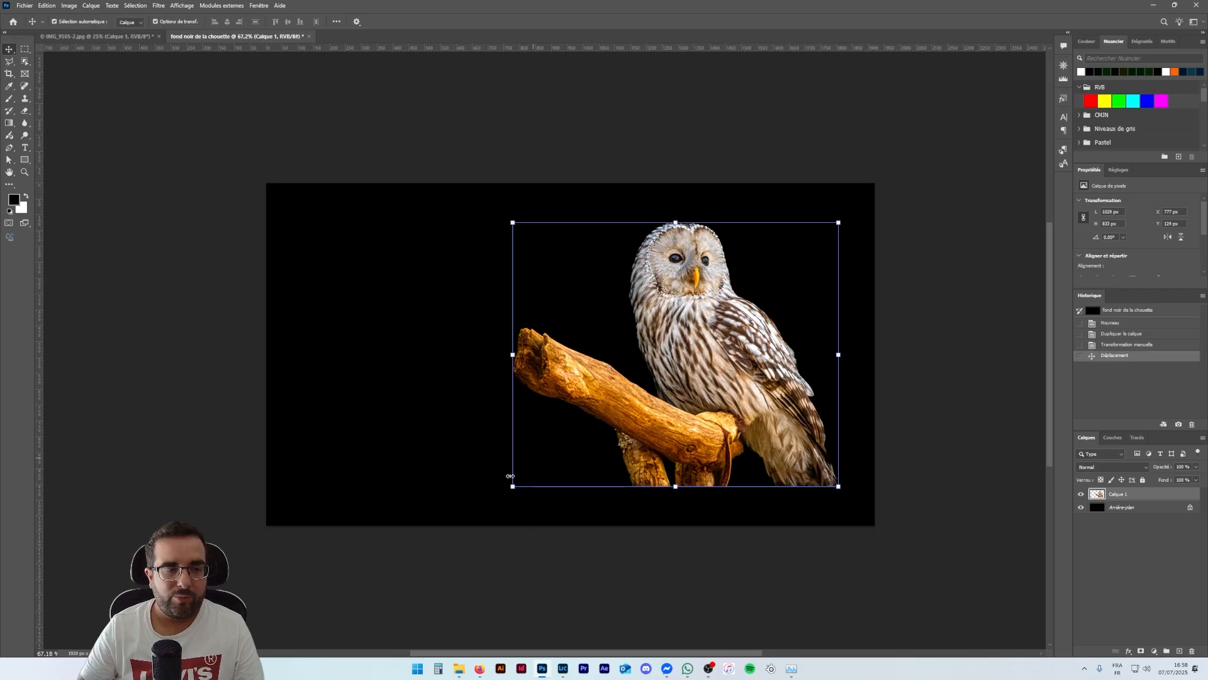
# Step: Examine the cut-off lower edge of the branch supports and the owl's tail against the black background
pyautogui.click(1137, 507)
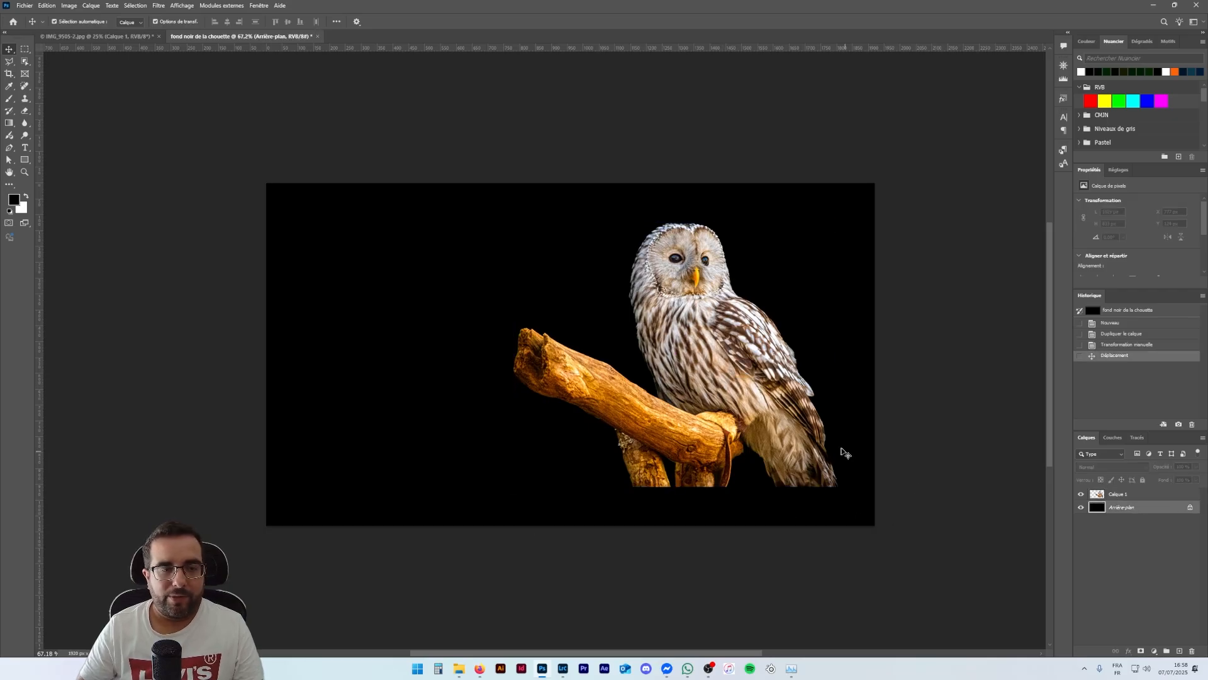
pyautogui.scroll(6, 770, 448)
pyautogui.scroll(1, 710, 460)
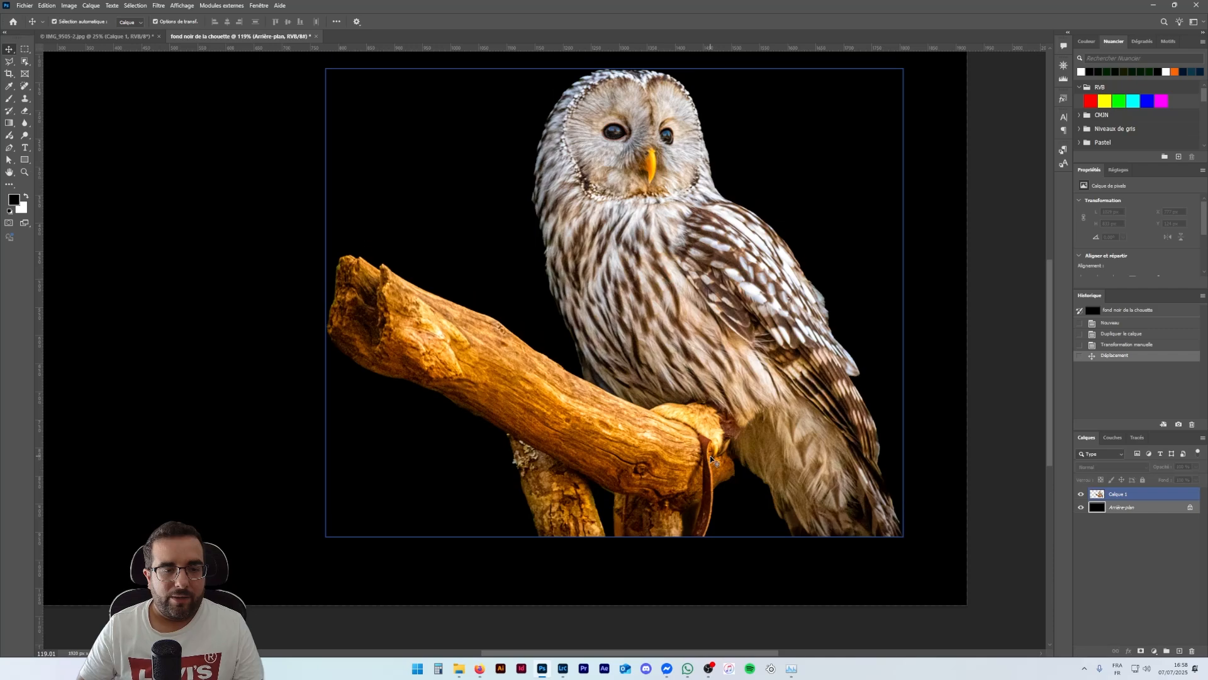
pyautogui.scroll(3, 712, 460)
pyautogui.scroll(-1, 698, 434)
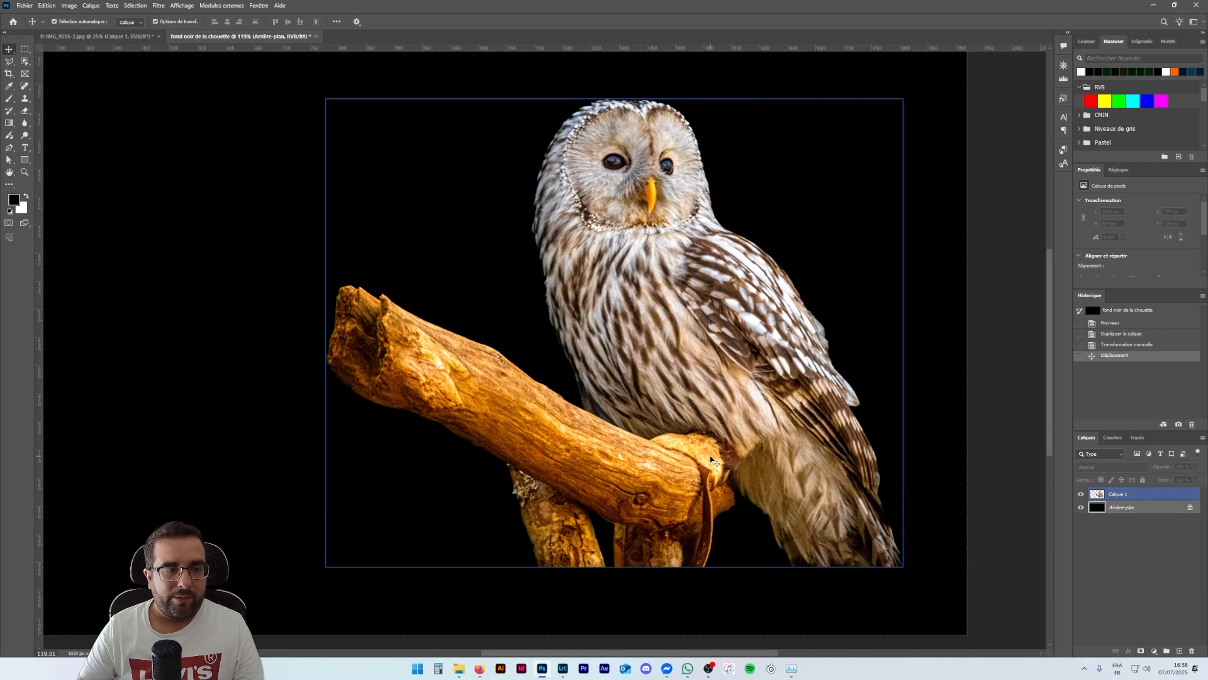
pyautogui.click(706, 412)
pyautogui.scroll(-3, 740, 525)
pyautogui.click(628, 582)
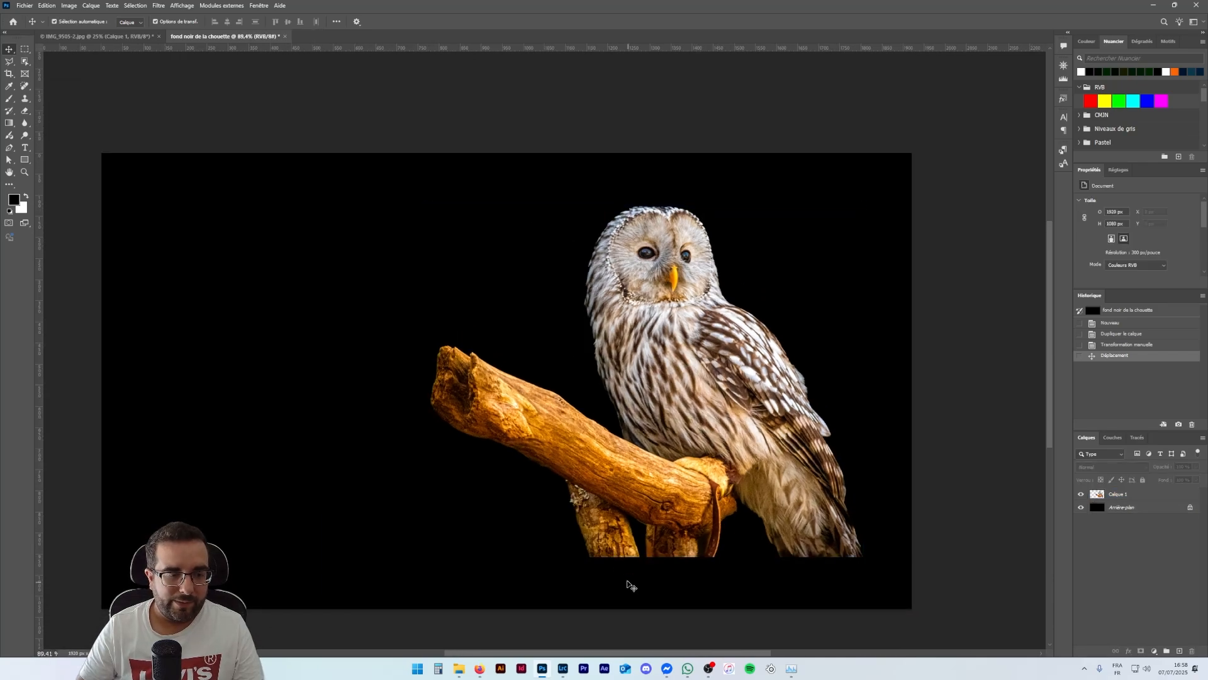
# Step: Add a layer mask to the owl layer and fade the cut base of the branch with a short, nearly vertical black-to-white linear gradient
pyautogui.click(1129, 495)
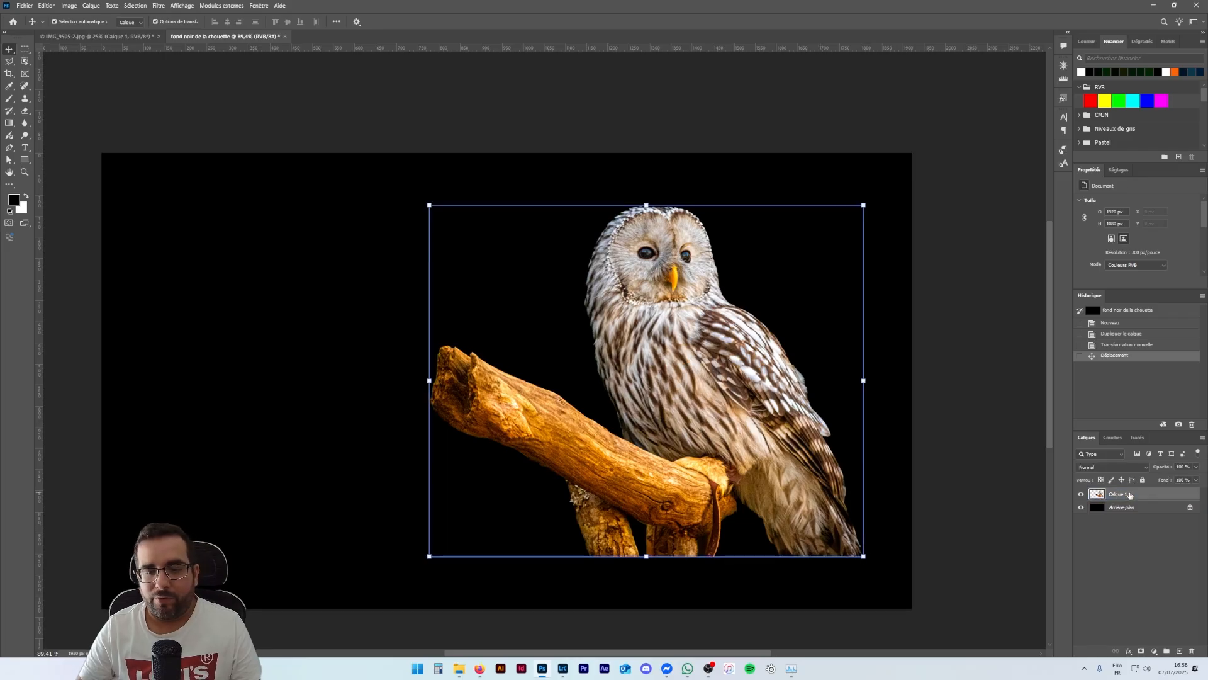
pyautogui.click(1141, 651)
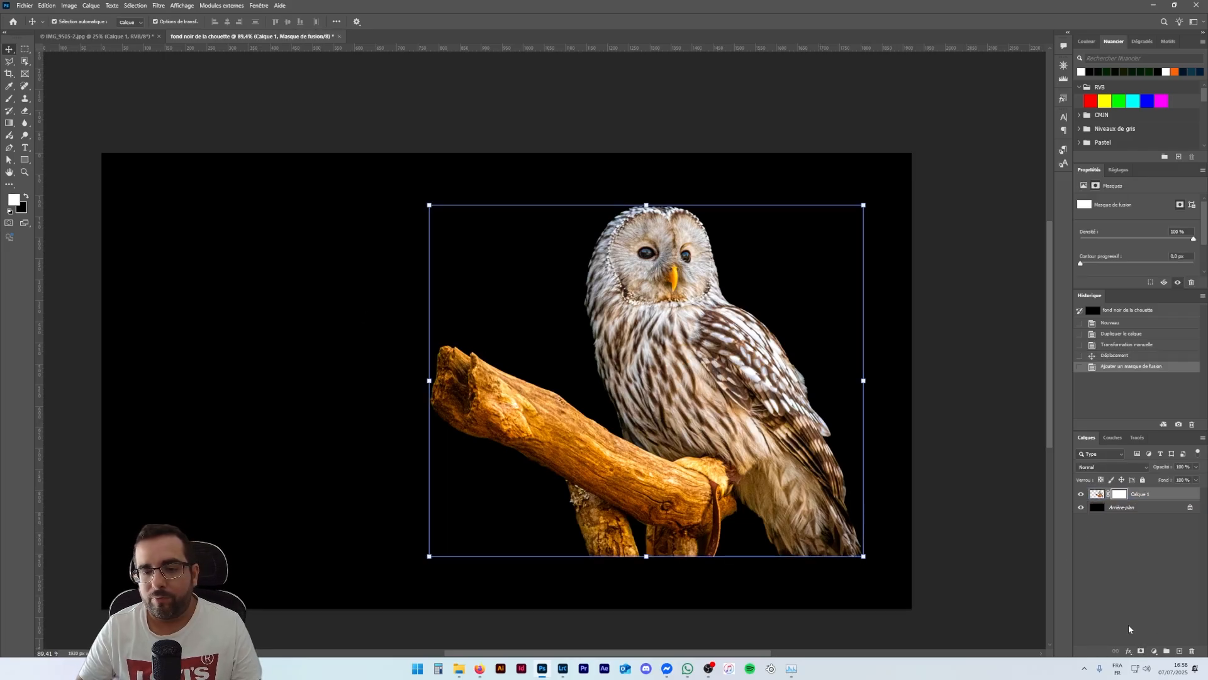
pyautogui.click(9, 123)
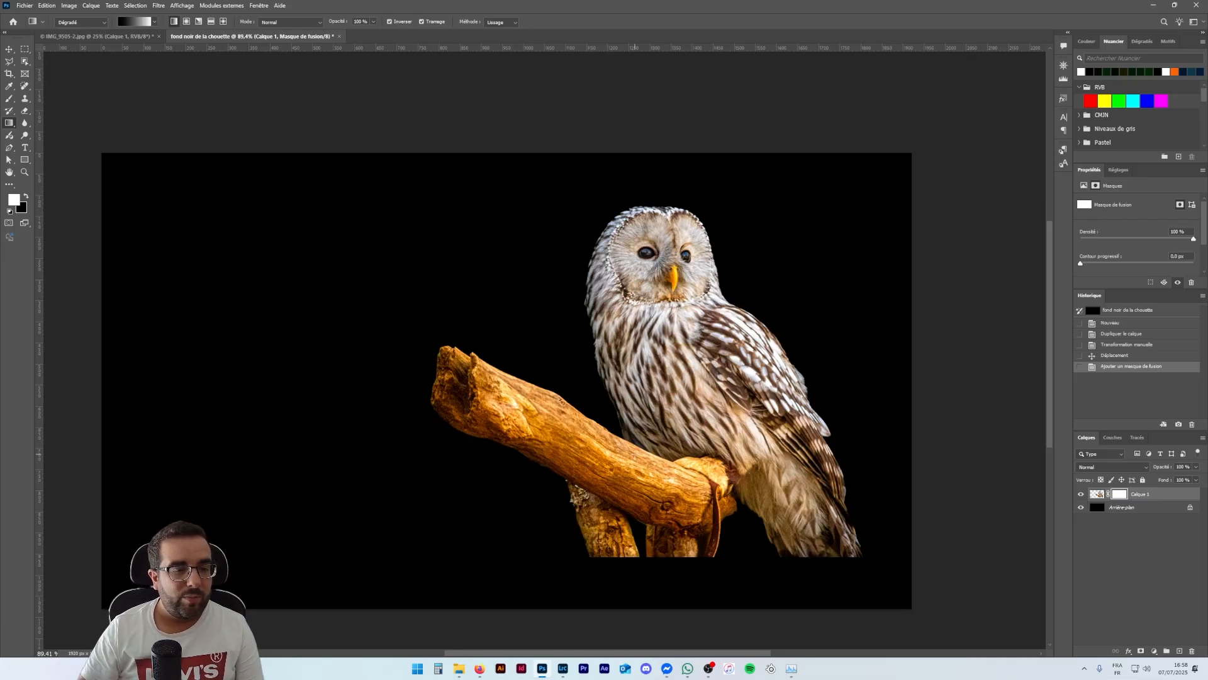
pyautogui.moveTo(680, 552); pyautogui.dragTo(684, 522)
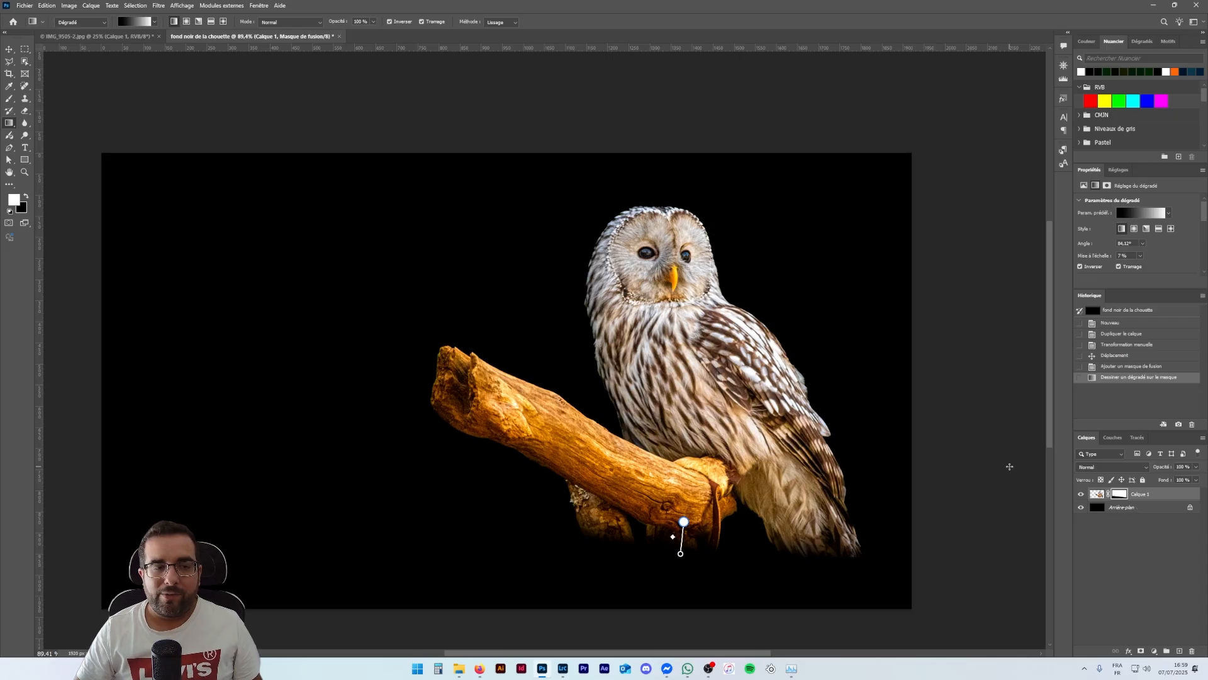
# Step: Add a Black & White adjustment layer above the owl, setting Reds to -37 and Yellows to about 96
pyautogui.click(1156, 652)
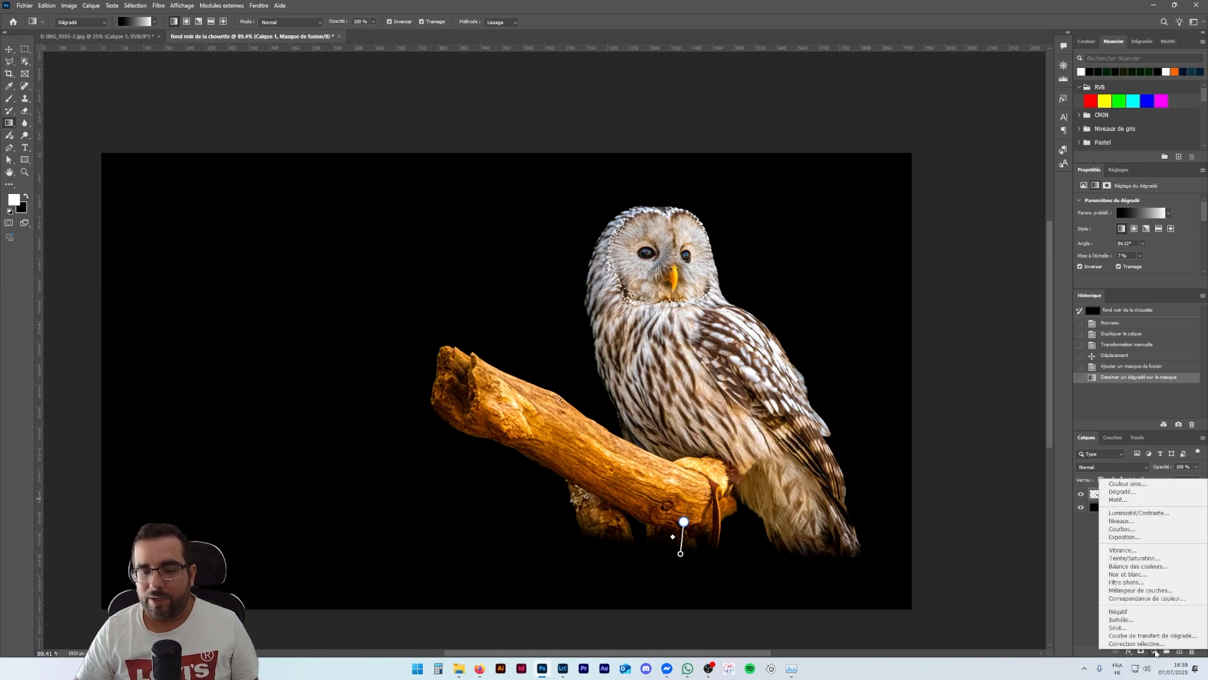
pyautogui.click(1135, 574)
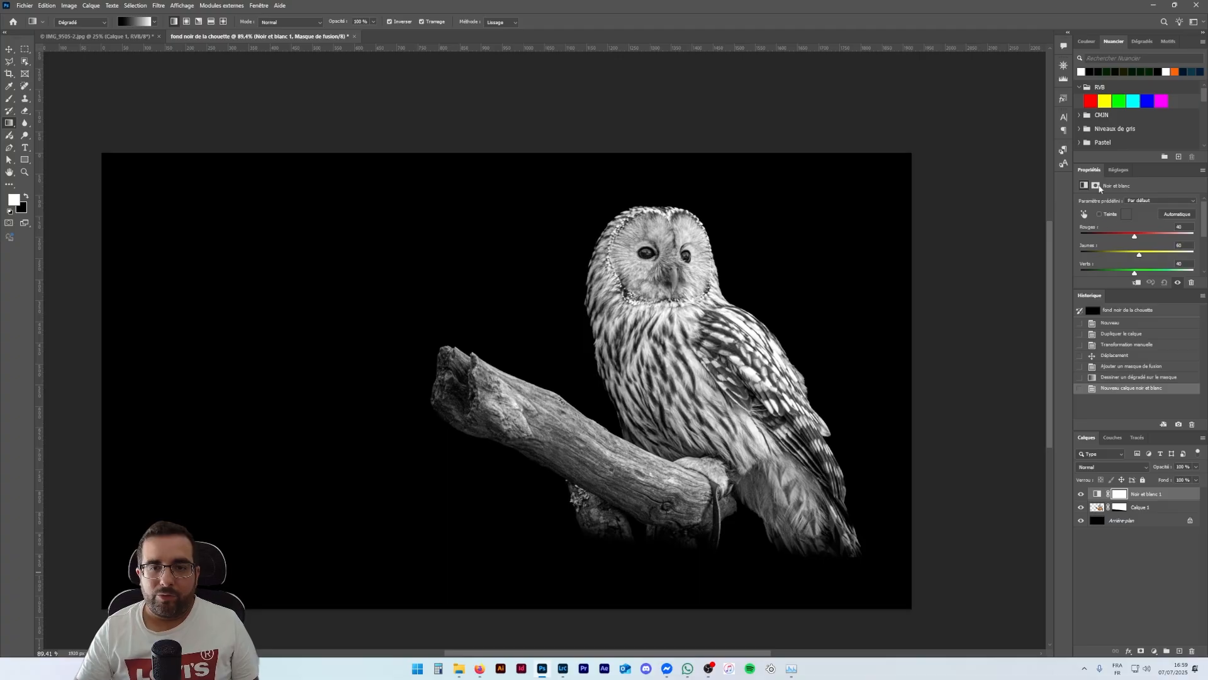
pyautogui.moveTo(1137, 288); pyautogui.dragTo(1137, 361)
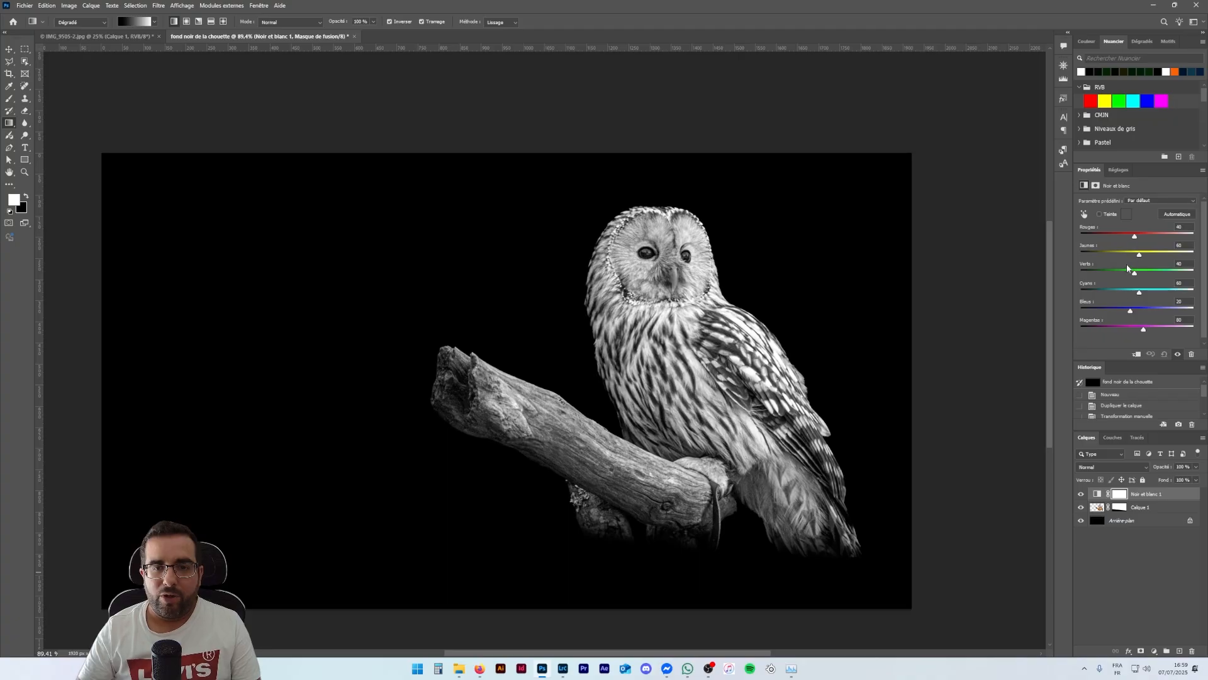
pyautogui.click(1083, 494)
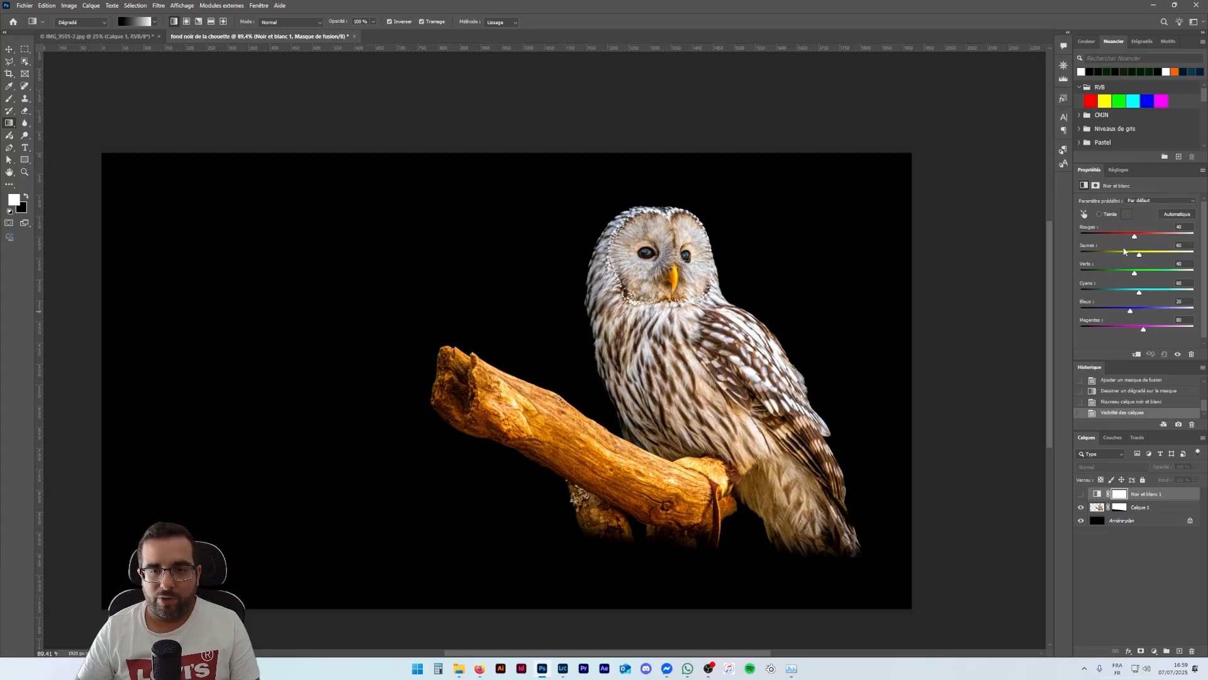
pyautogui.click(1079, 495)
pyautogui.moveTo(1134, 236); pyautogui.dragTo(1149, 258)
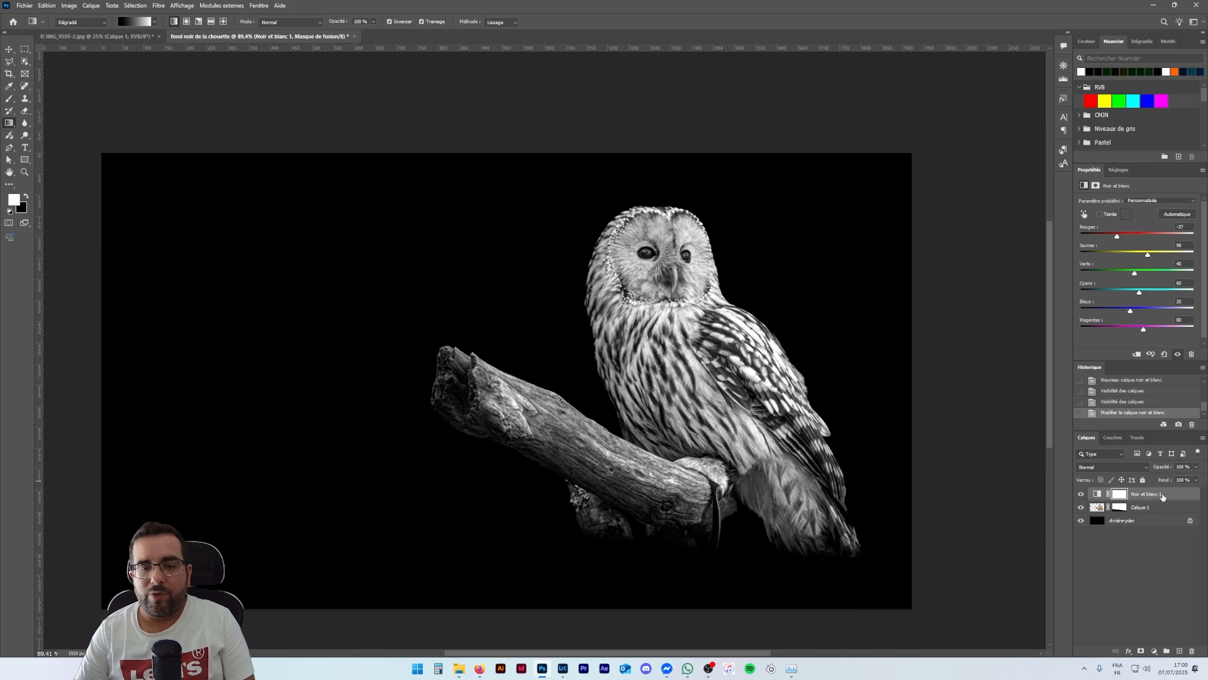
# Step: Add an Exposure adjustment layer above the Black & White layer and raise its exposure to about +1.8
pyautogui.click(1141, 651)
pyautogui.hotkey('ctrl', 'z')
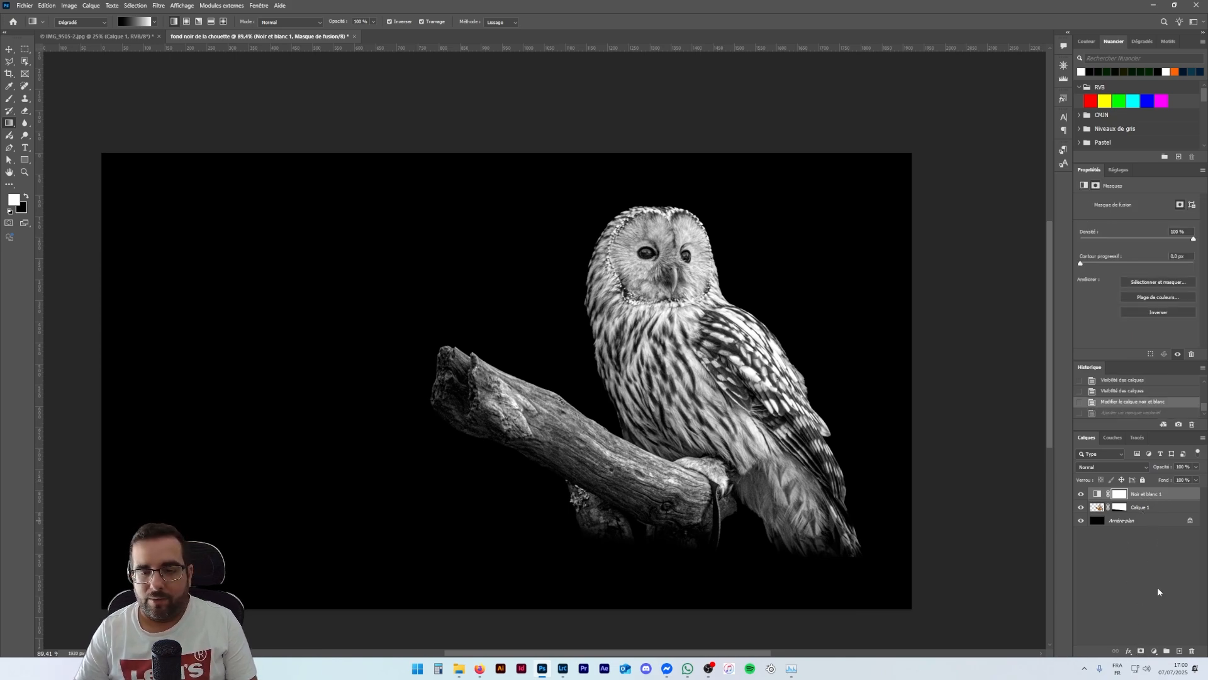
pyautogui.click(1154, 651)
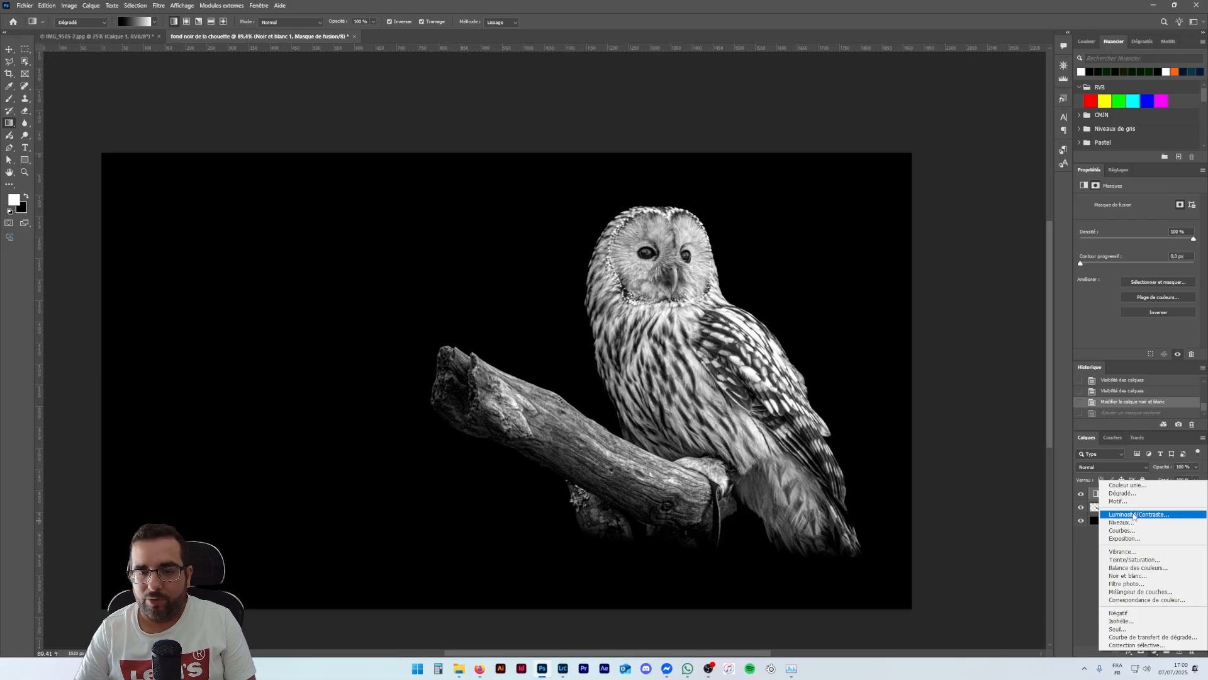
pyautogui.click(1135, 539)
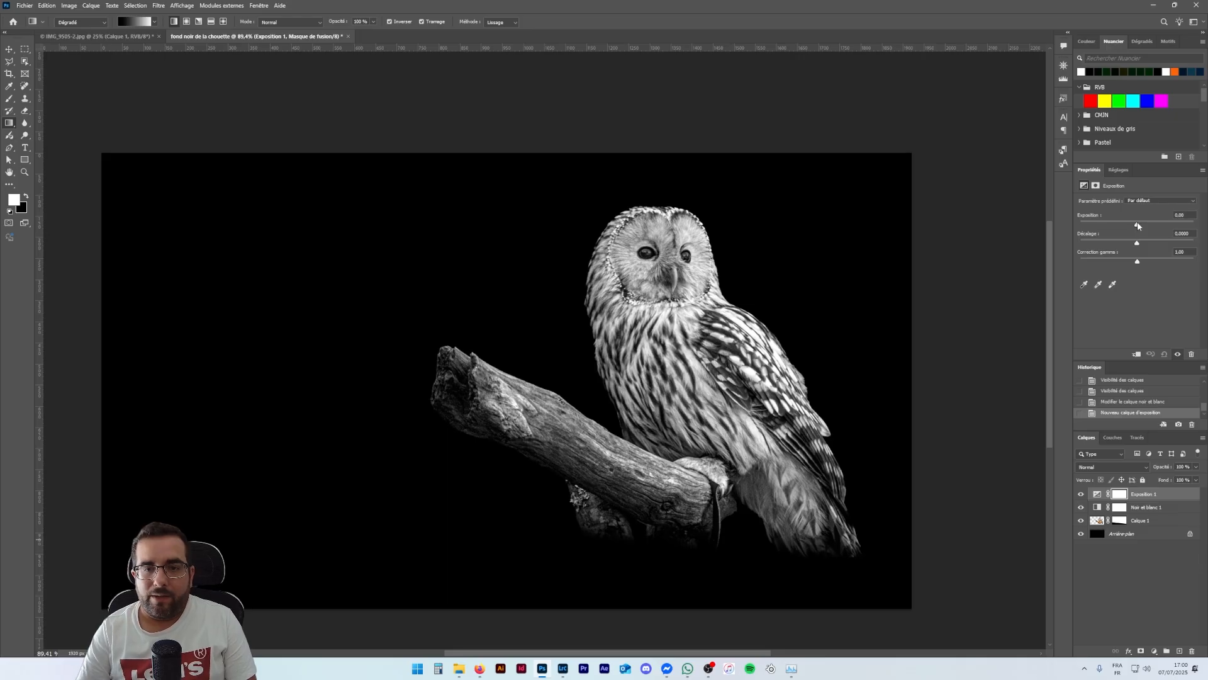
pyautogui.moveTo(1138, 223); pyautogui.dragTo(1152, 225)
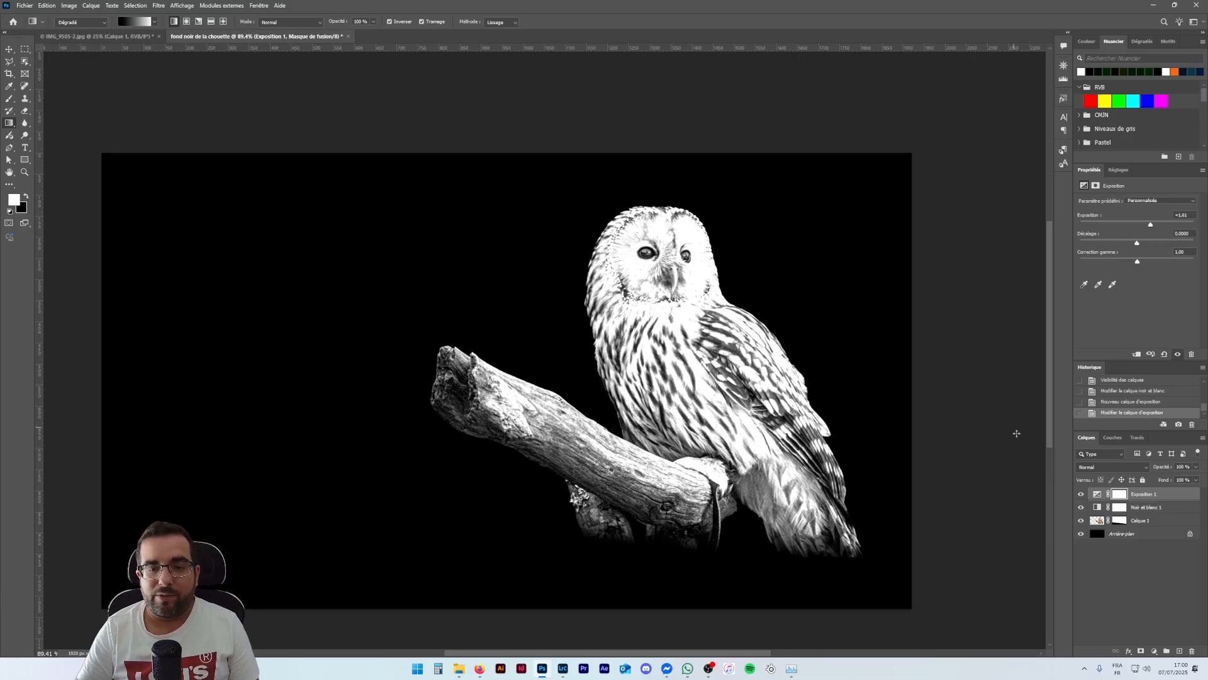
# Step: Fill the Exposure layer's mask with black to hide the brightening
pyautogui.click(1118, 496)
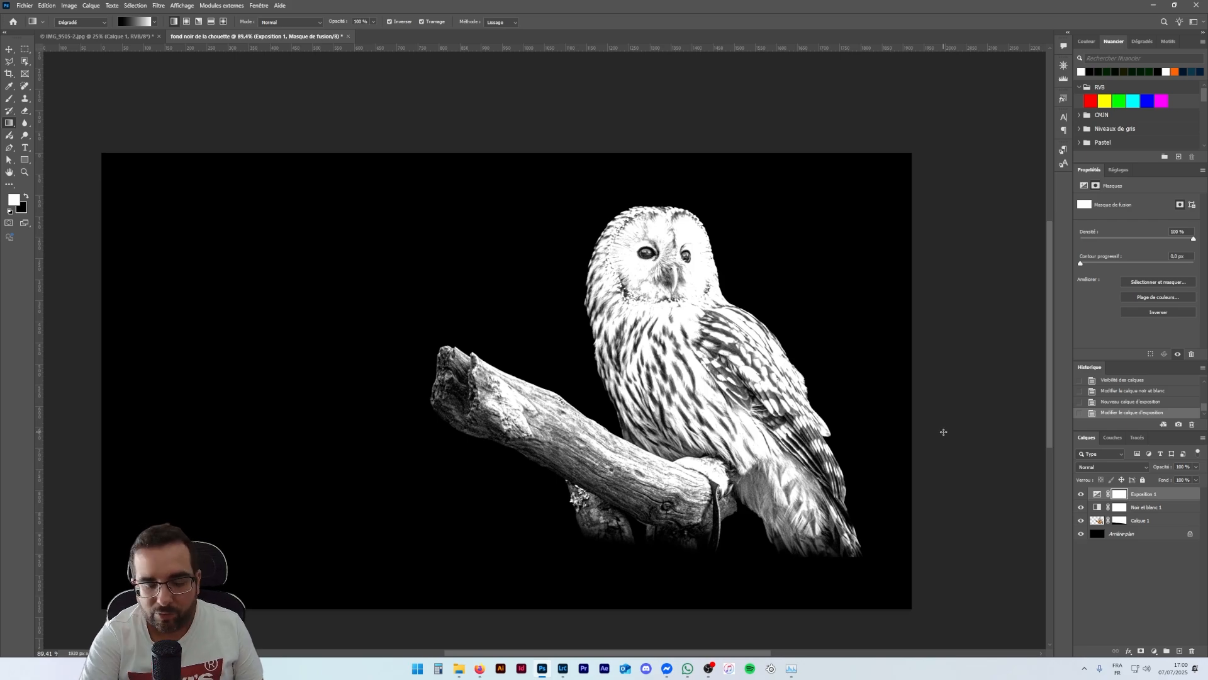
pyautogui.hotkey('alt', 'BackSpace')
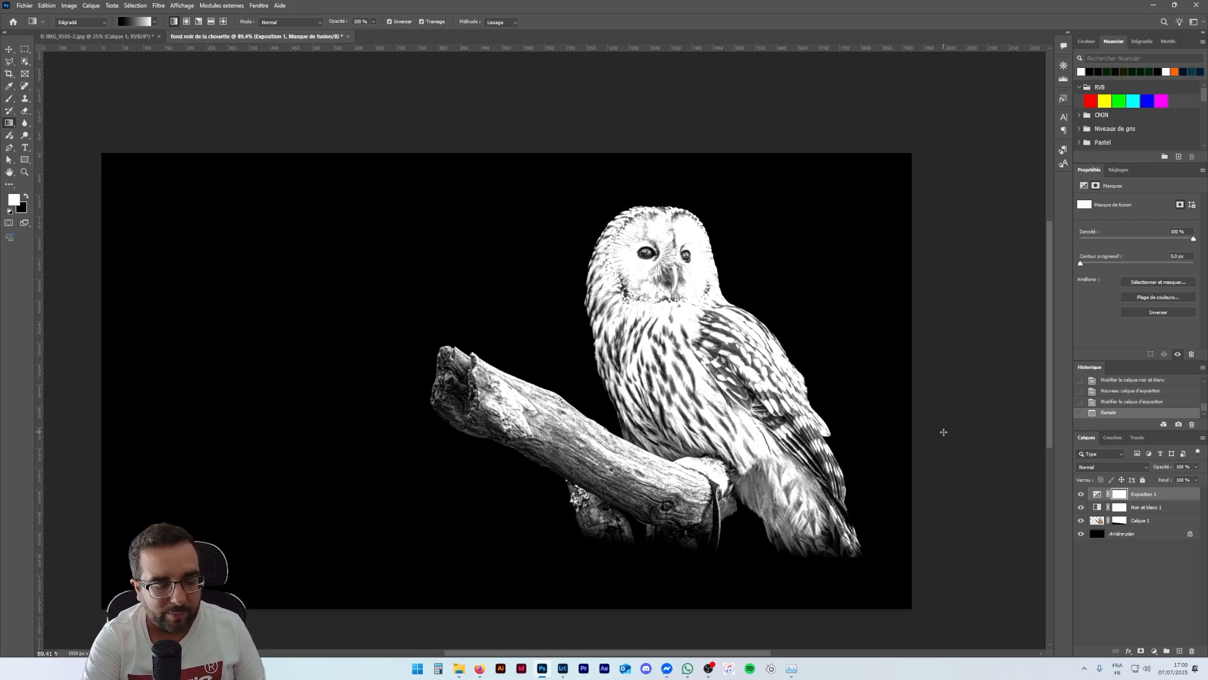
pyautogui.hotkey('ctrl', 'BackSpace')
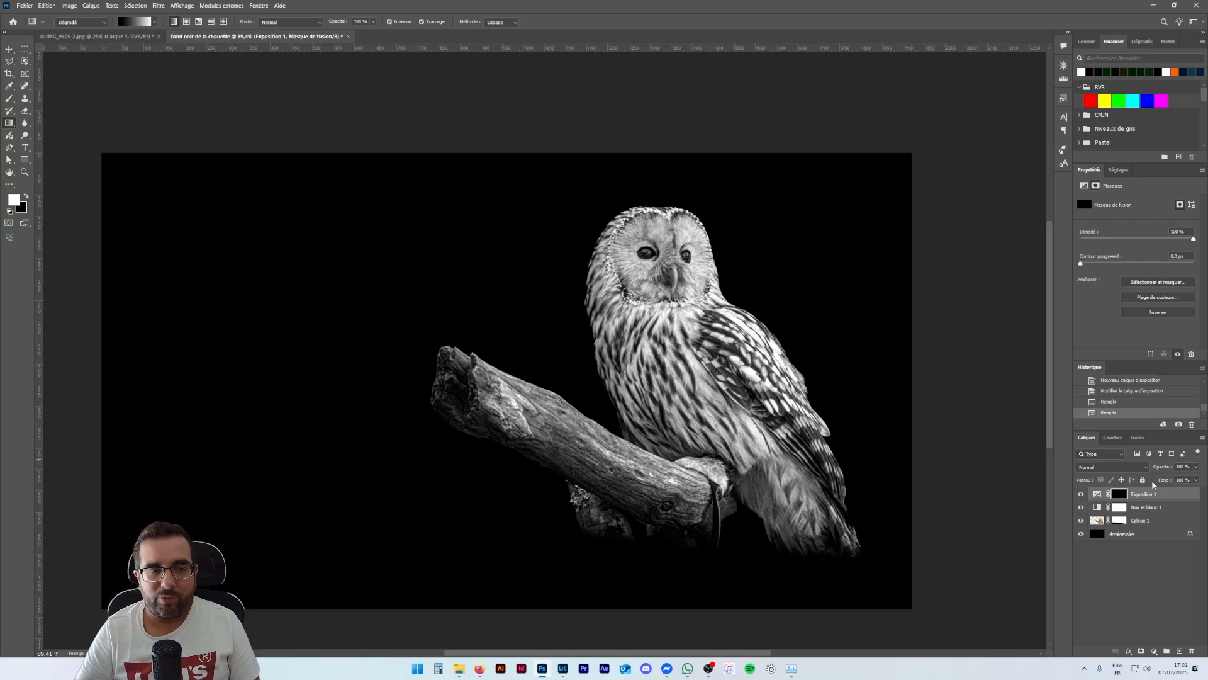
# Step: Paint white on the Exposure mask along the branch's upper surface with a small soft round brush at 0% hardness
pyautogui.click(10, 100)
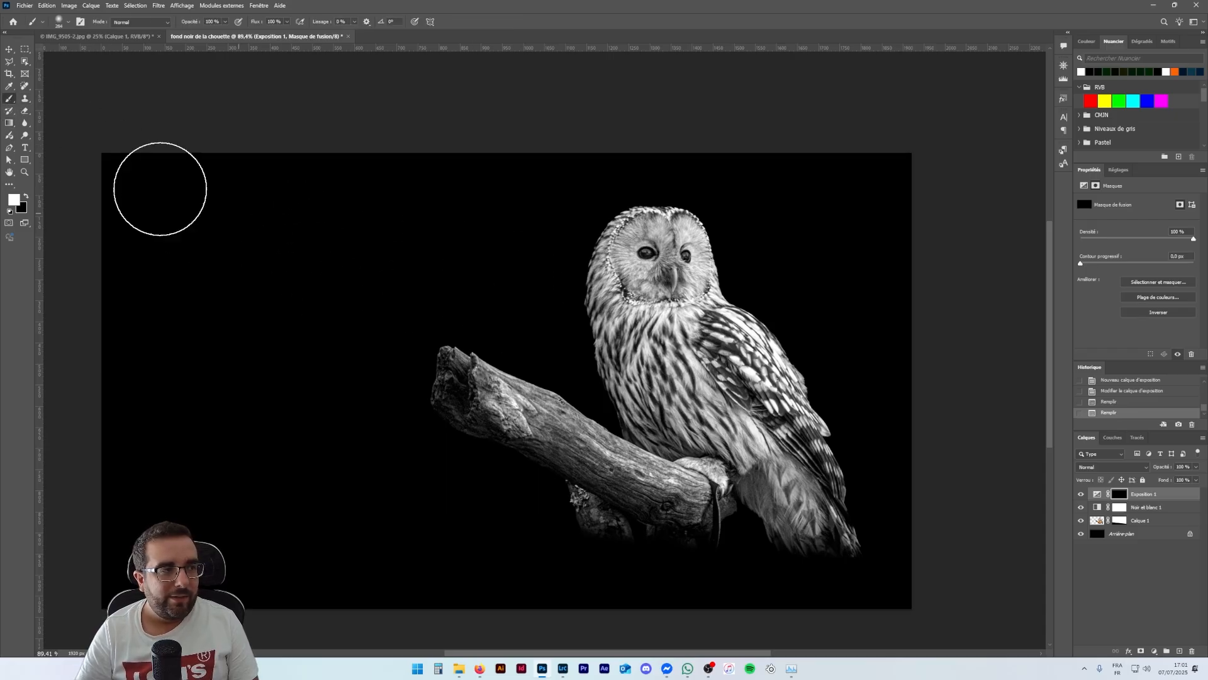
pyautogui.rightClick(629, 289)
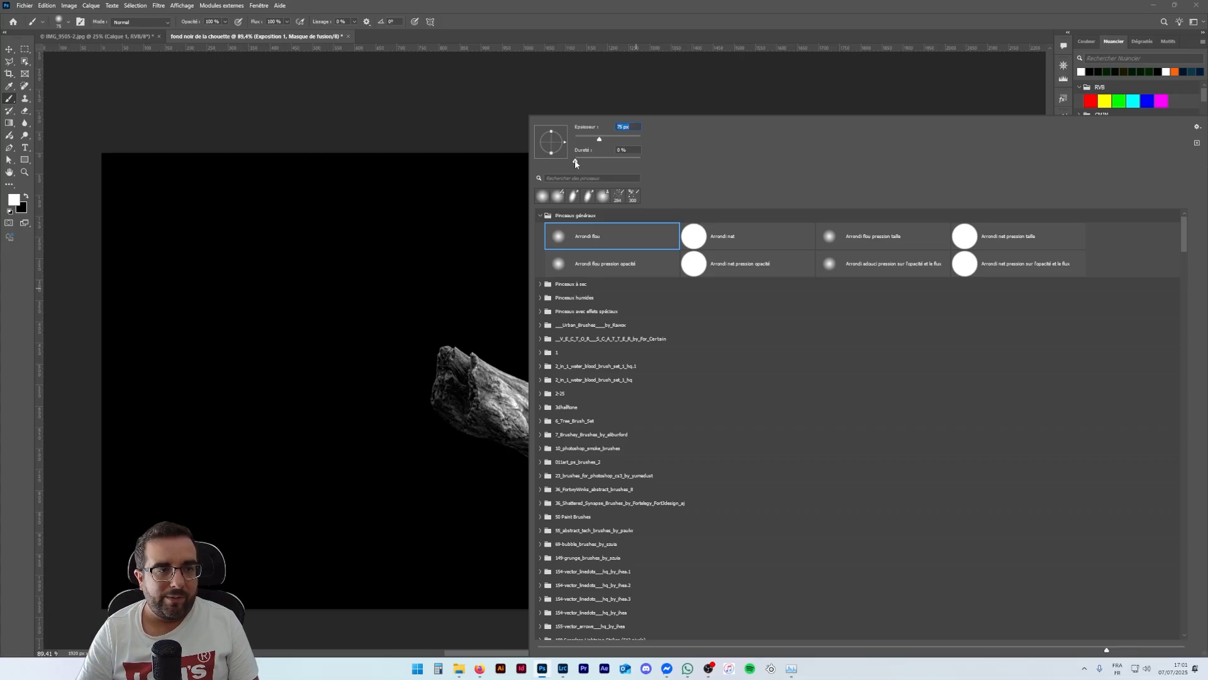
pyautogui.click(678, 78)
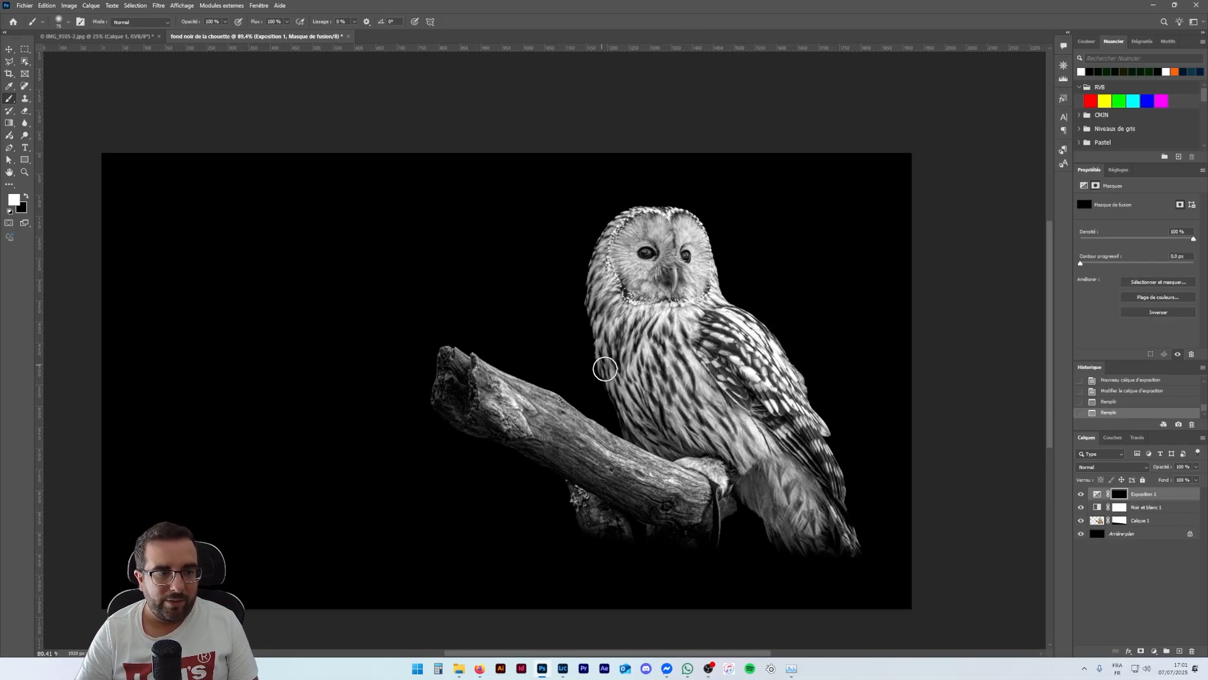
pyautogui.moveTo(507, 377)
pyautogui.mouseDown()
pyautogui.moveTo(548, 403)
pyautogui.moveTo(476, 355)
pyautogui.moveTo(486, 379)
pyautogui.moveTo(473, 367)
pyautogui.moveTo(473, 405)
pyautogui.moveTo(445, 391)
pyautogui.moveTo(450, 359)
pyautogui.moveTo(452, 396)
pyautogui.moveTo(454, 365)
pyautogui.moveTo(667, 462)
pyautogui.moveTo(636, 465)
pyautogui.moveTo(688, 469)
pyautogui.moveTo(632, 457)
pyautogui.moveTo(525, 398)
pyautogui.mouseUp()
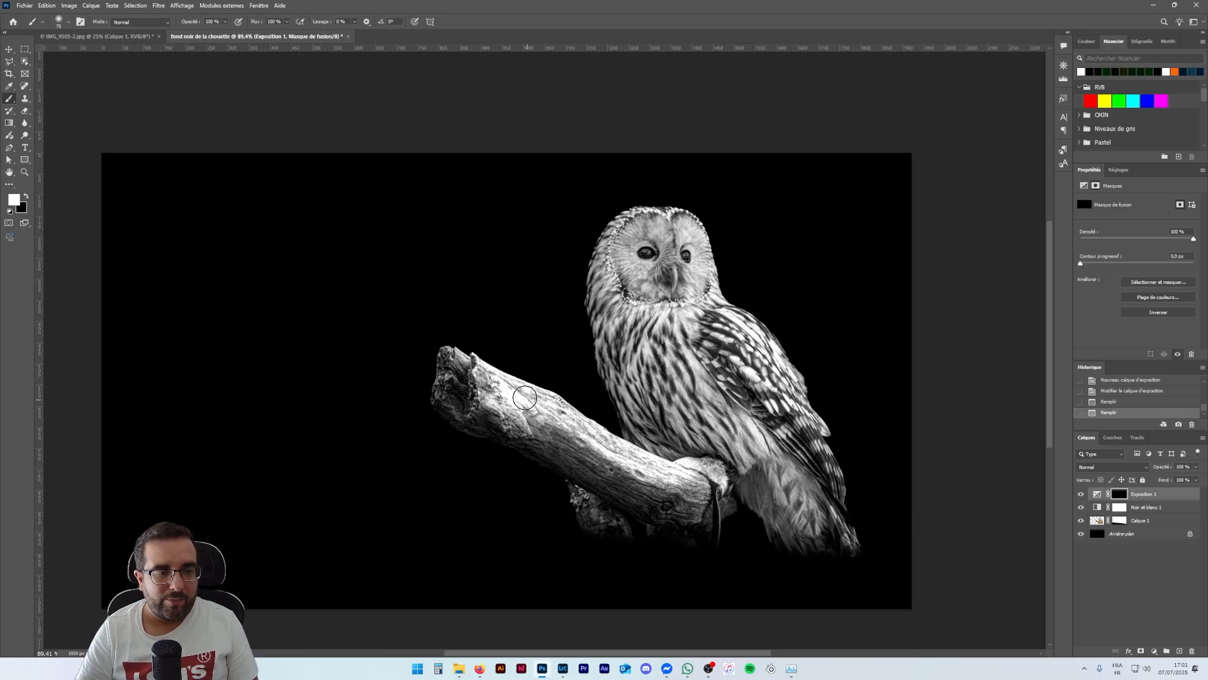
pyautogui.moveTo(628, 448); pyautogui.dragTo(677, 468)
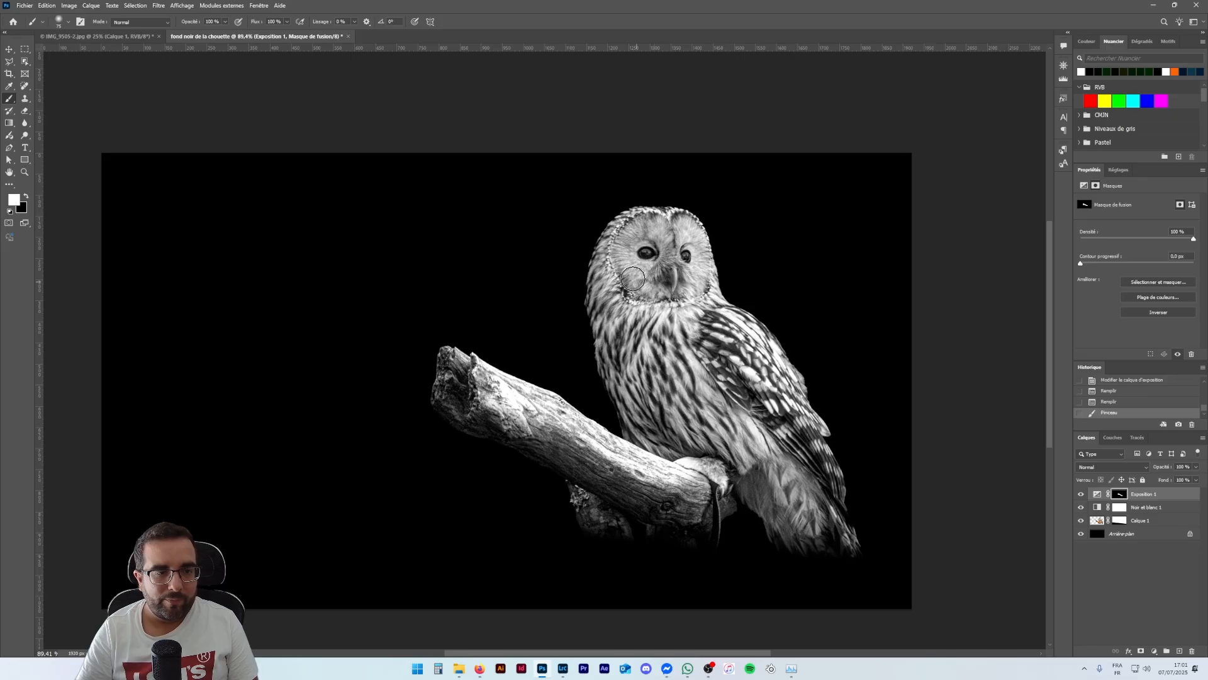
# Step: Brush white on the Exposure mask over the owl's face and go over the branch again to brighten the highlights
pyautogui.click(647, 250)
pyautogui.moveTo(688, 253)
pyautogui.mouseDown()
pyautogui.moveTo(682, 227)
pyautogui.moveTo(700, 282)
pyautogui.moveTo(684, 273)
pyautogui.moveTo(681, 234)
pyautogui.moveTo(635, 239)
pyautogui.moveTo(633, 271)
pyautogui.moveTo(653, 249)
pyautogui.moveTo(639, 292)
pyautogui.mouseUp()
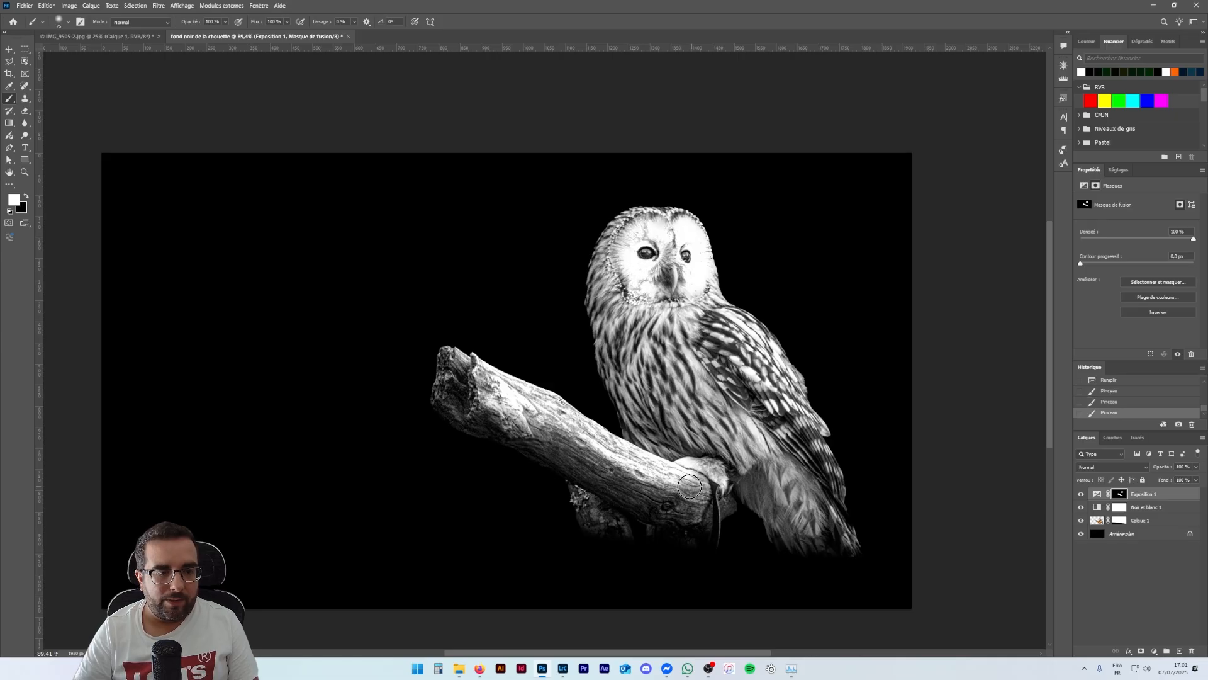
pyautogui.moveTo(686, 474)
pyautogui.mouseDown()
pyautogui.moveTo(604, 462)
pyautogui.moveTo(491, 377)
pyautogui.mouseUp()
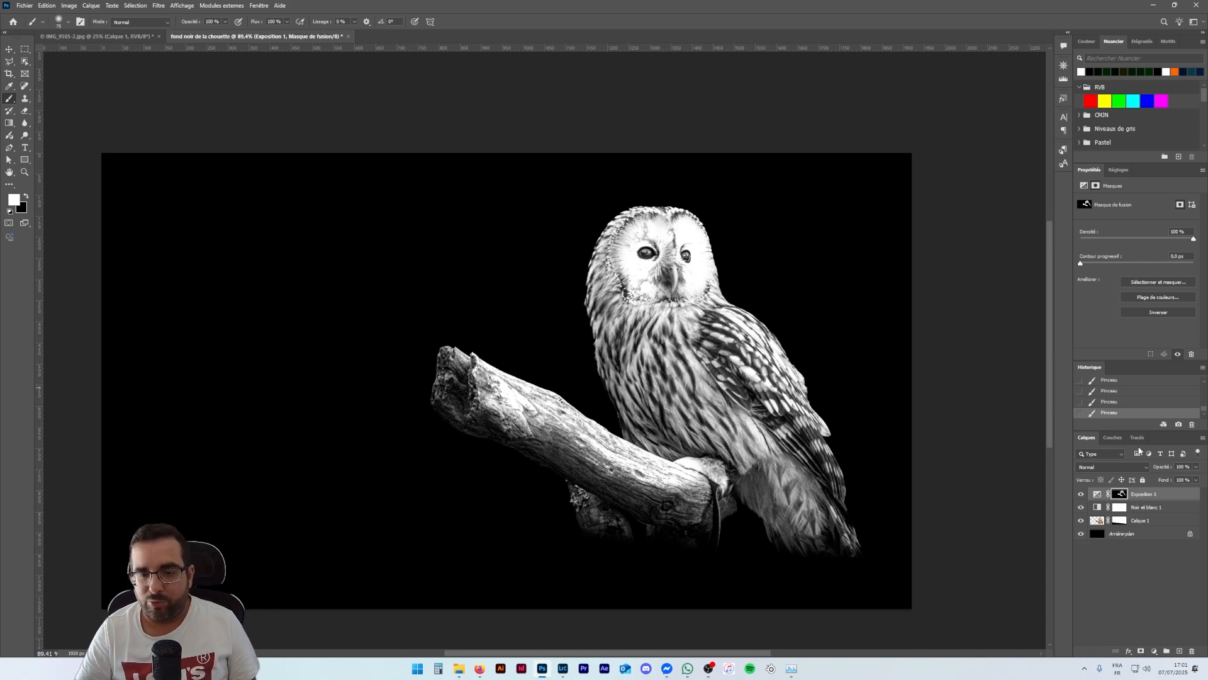
# Step: Reduce the Exposure layer's exposure to +0.72 and compare the owl with the adjustment hidden and shown
pyautogui.click(1096, 494)
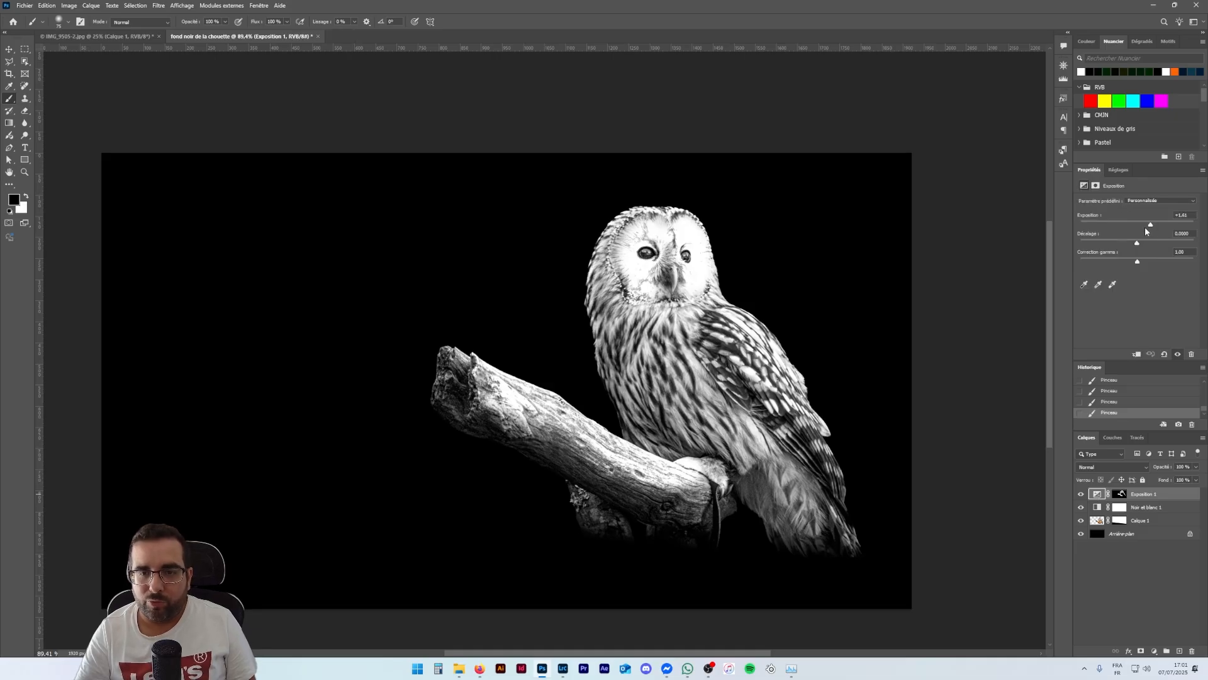
pyautogui.moveTo(1152, 227); pyautogui.dragTo(1141, 226)
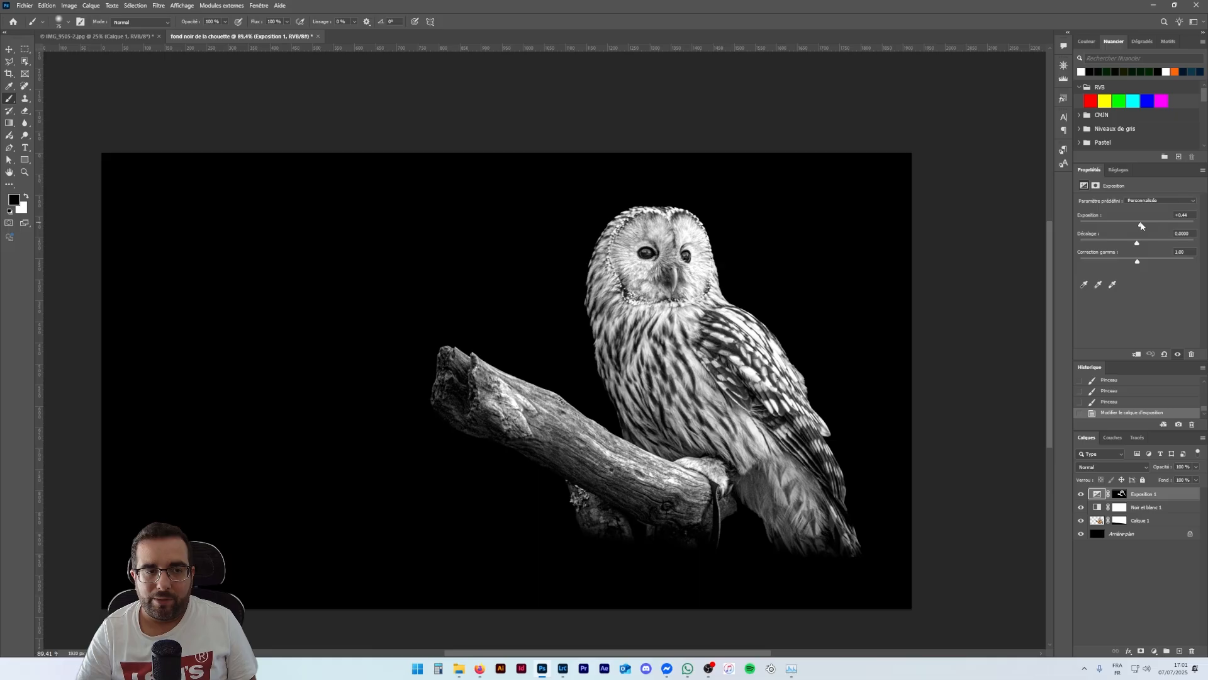
pyautogui.click(1082, 495)
pyautogui.click(1081, 495)
pyautogui.click(1082, 496)
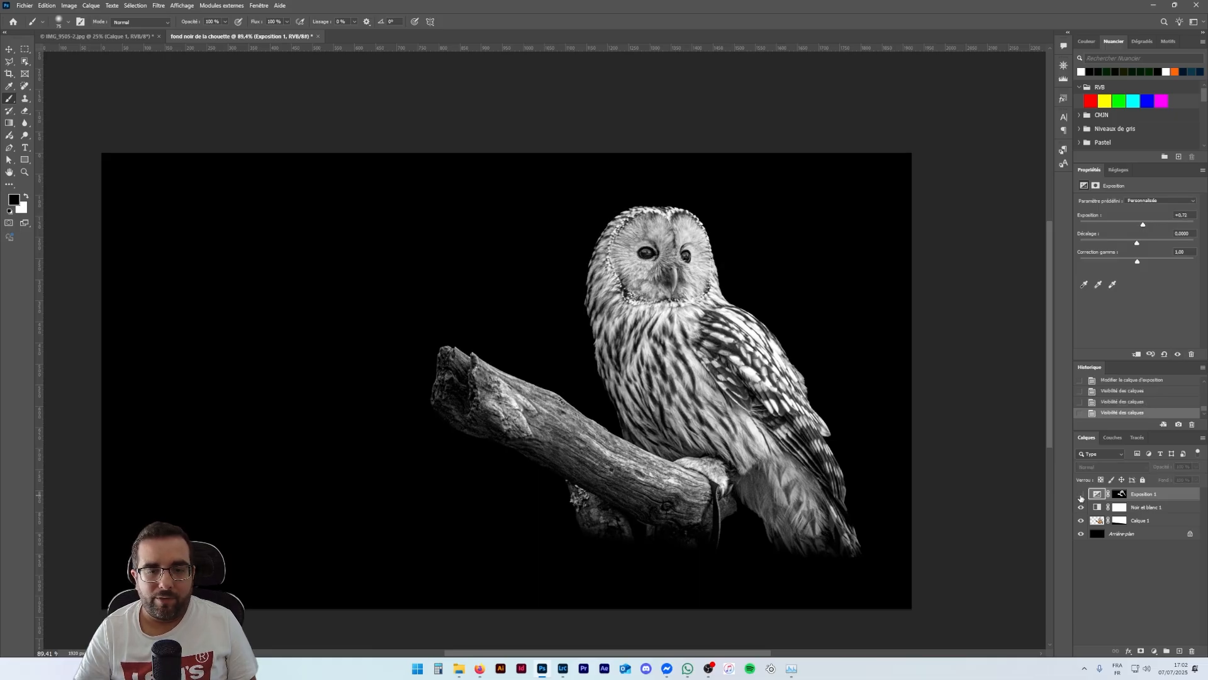
pyautogui.click(1081, 495)
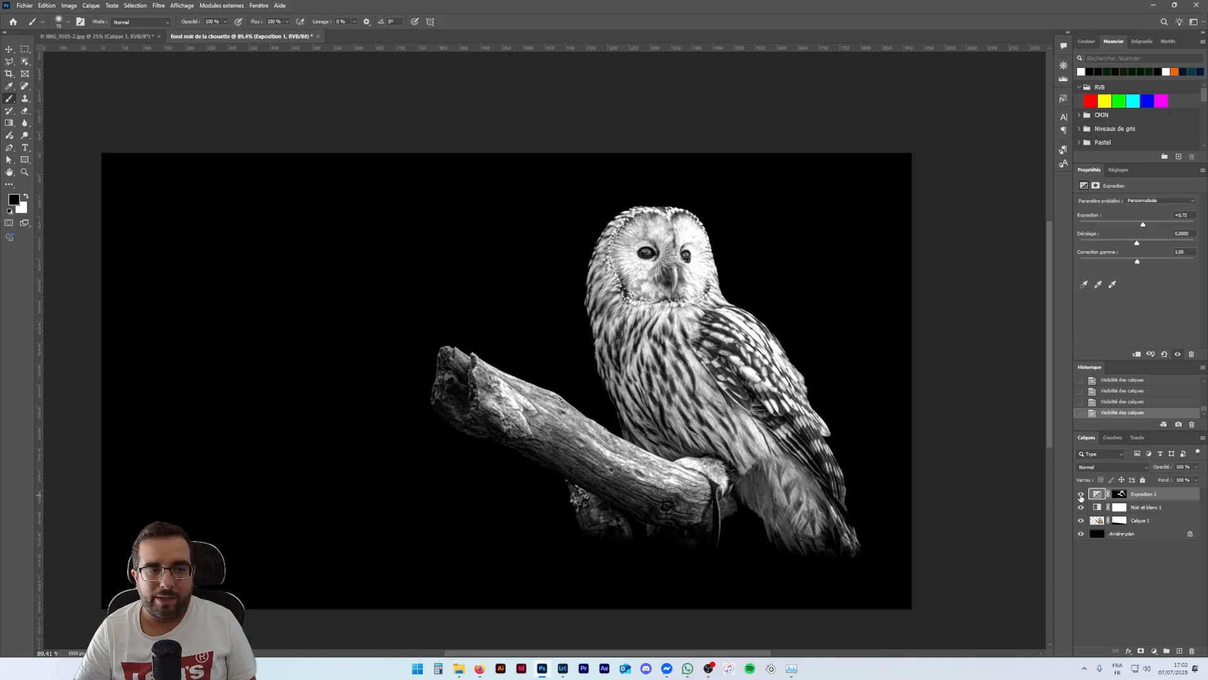
pyautogui.click(1081, 495)
pyautogui.click(1081, 496)
pyautogui.click(1081, 495)
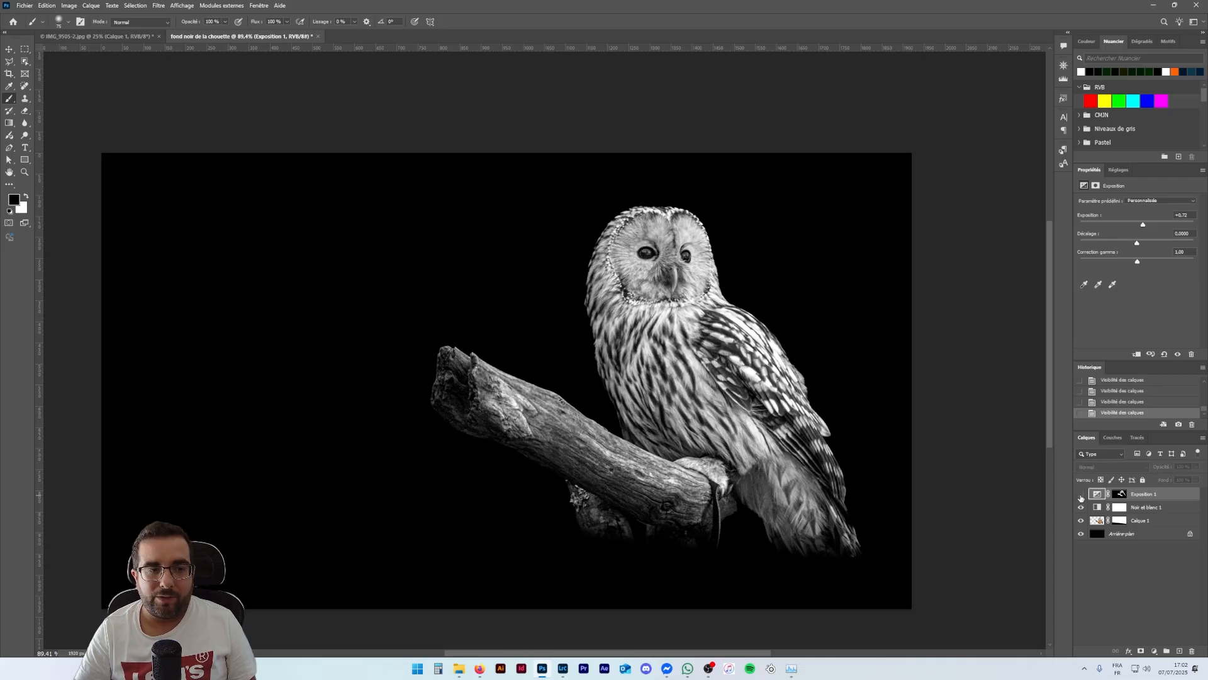
pyautogui.click(1081, 495)
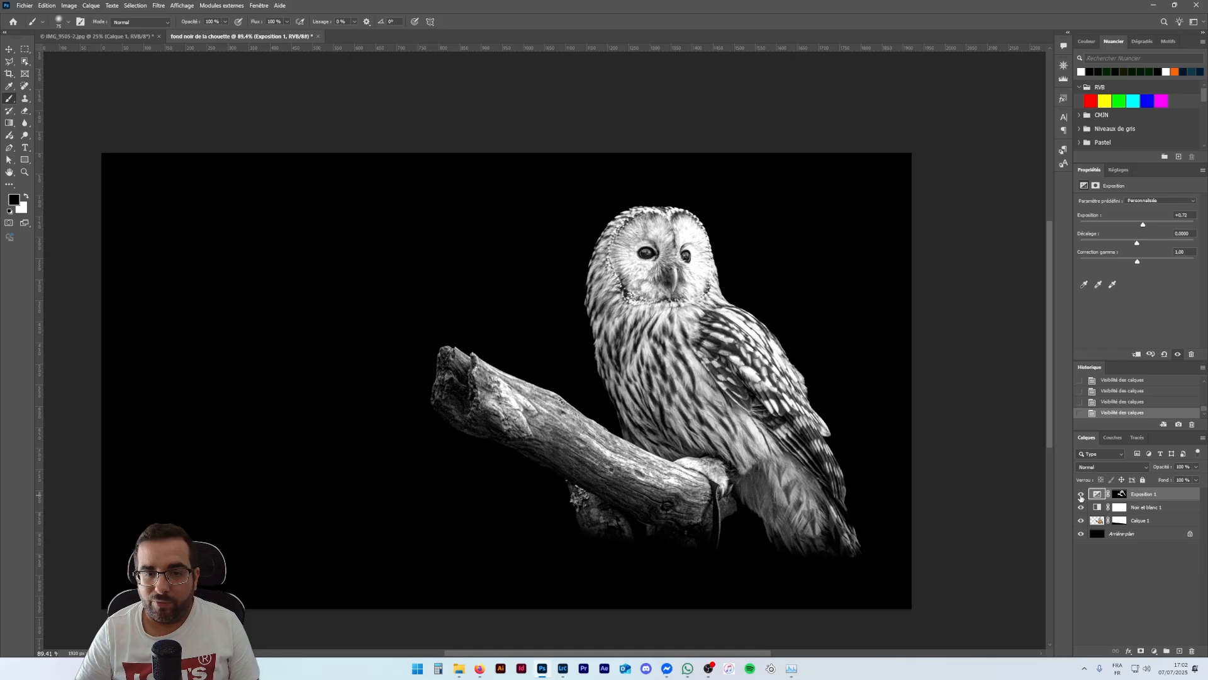
# Step: Add a second Exposure adjustment layer above Exposition 1 and lower its exposure to darken the owl and branch strongly
pyautogui.click(1153, 650)
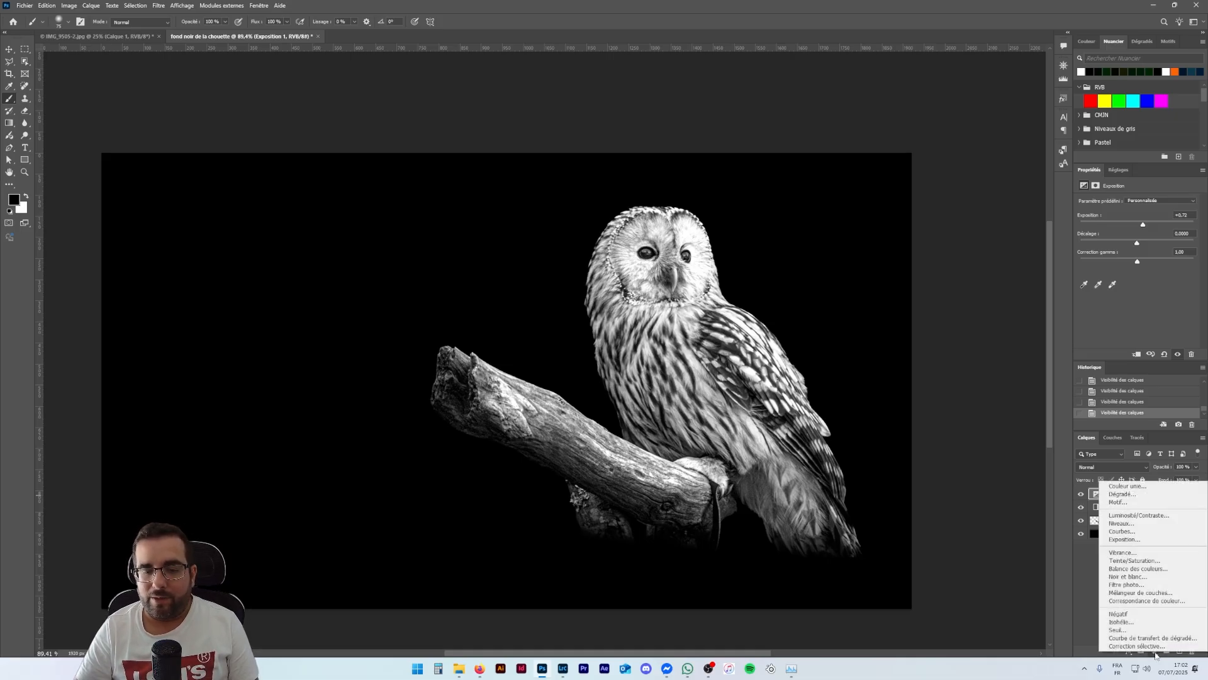
pyautogui.click(1140, 542)
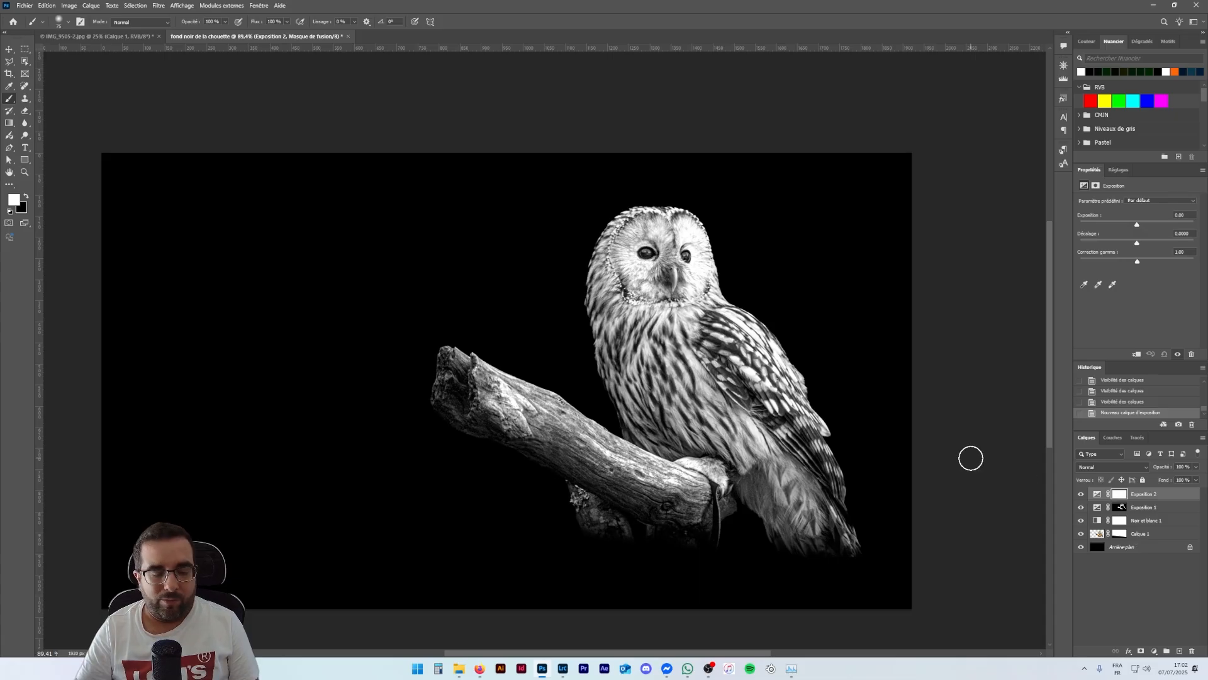
pyautogui.moveTo(1136, 227); pyautogui.dragTo(1109, 227)
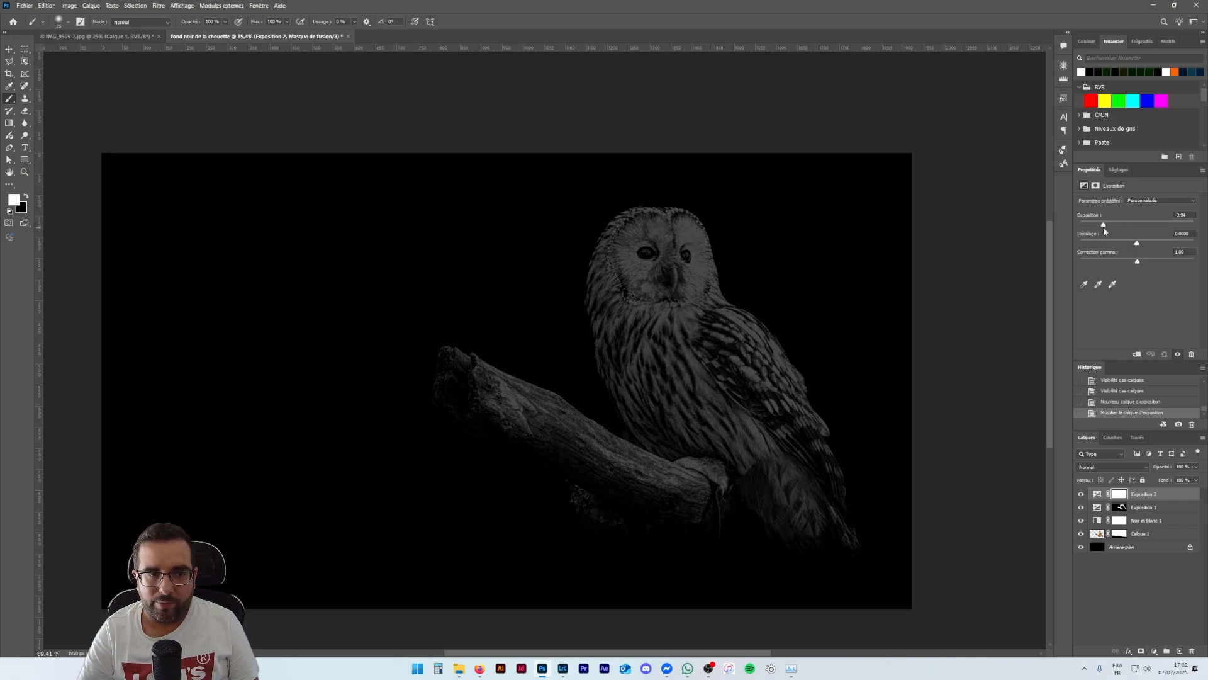
# Step: Fill the Exposition 2 mask with black and compare the image with each Exposure layer hidden and shown
pyautogui.click(1120, 496)
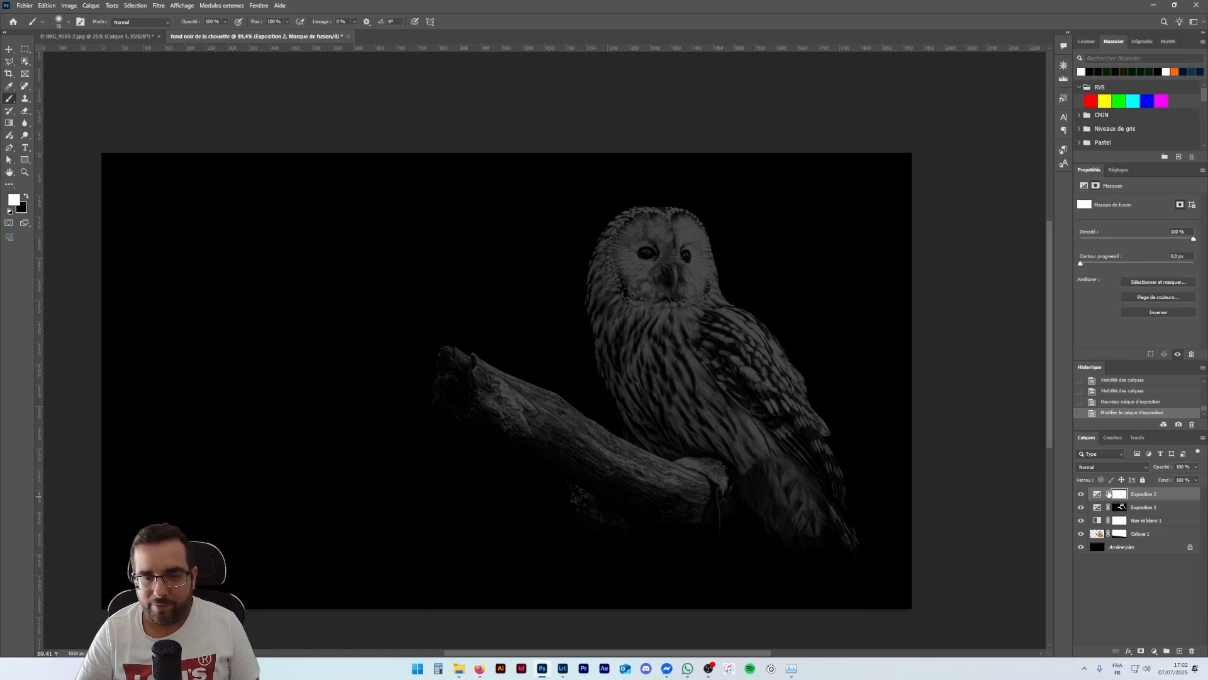
pyautogui.hotkey('alt', 'BackSpace')
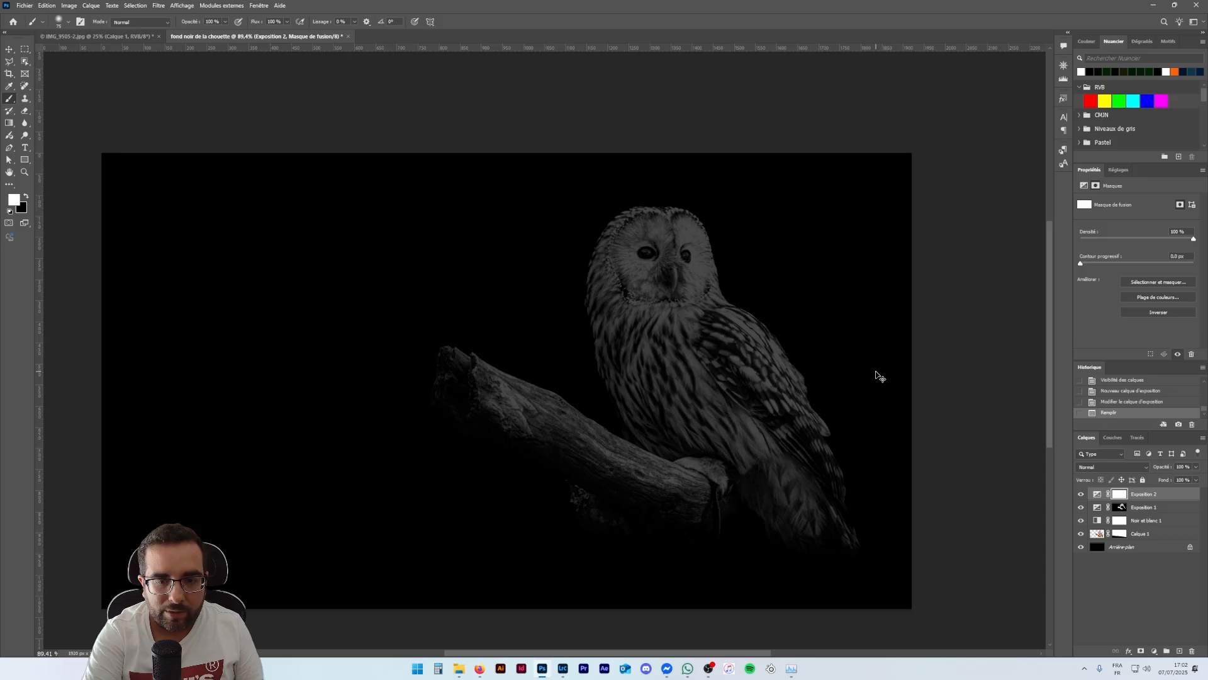
pyautogui.hotkey('ctrl', 'BackSpace')
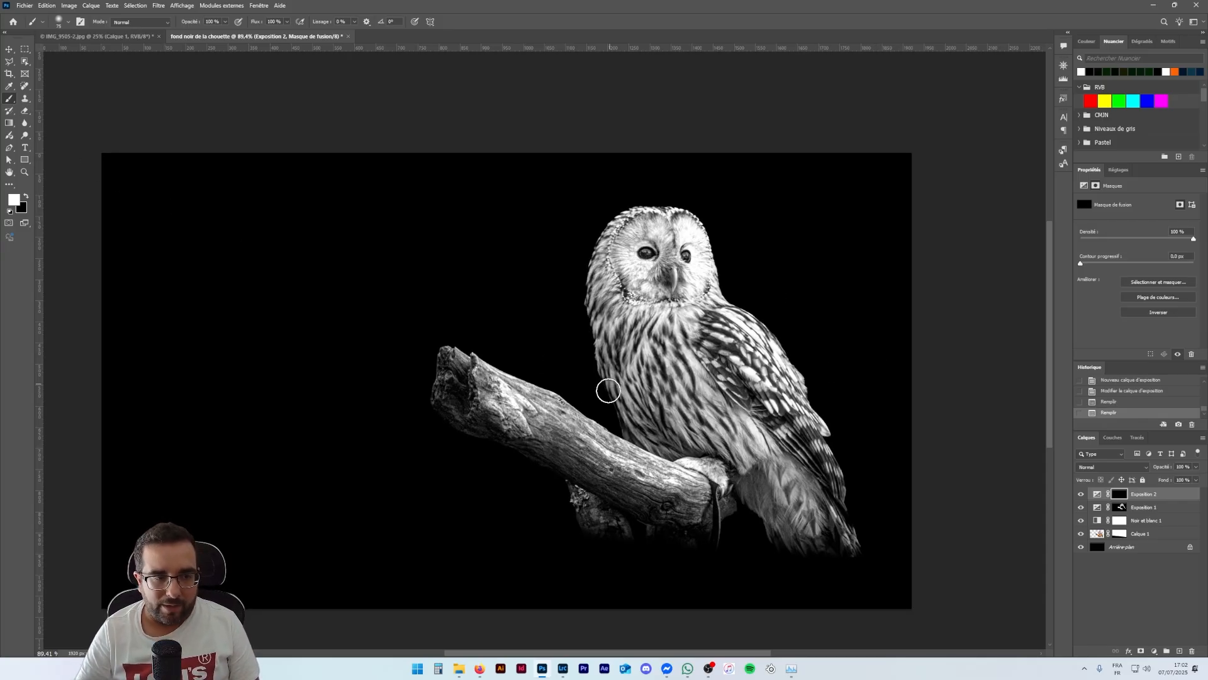
pyautogui.click(1081, 494)
pyautogui.click(1081, 494)
pyautogui.click(1081, 508)
pyautogui.click(1081, 508)
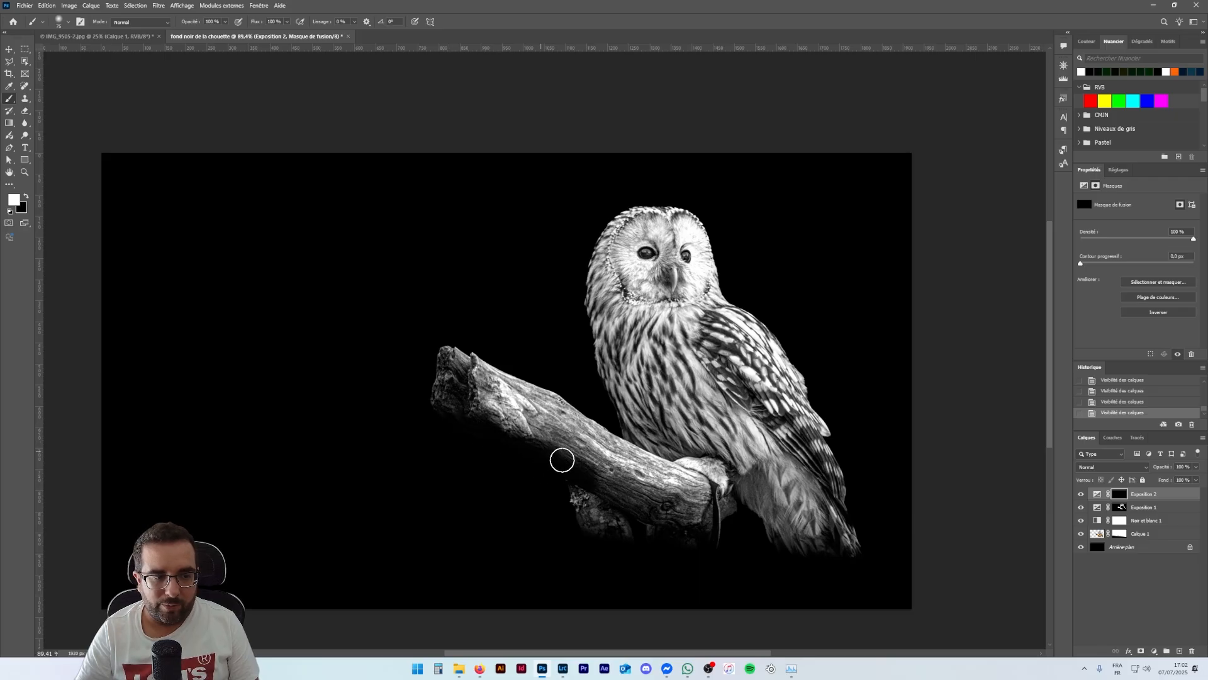
# Step: Paint white on the Exposition 2 mask over the branch's underside, the tail, the owl's lower front edge and the wing to deepen the shadows
pyautogui.moveTo(658, 515)
pyautogui.mouseDown()
pyautogui.moveTo(716, 529)
pyautogui.moveTo(558, 448)
pyautogui.moveTo(598, 462)
pyautogui.moveTo(701, 520)
pyautogui.moveTo(476, 421)
pyautogui.moveTo(493, 427)
pyautogui.moveTo(461, 394)
pyautogui.moveTo(469, 425)
pyautogui.moveTo(627, 495)
pyautogui.mouseUp()
pyautogui.moveTo(753, 516)
pyautogui.mouseDown()
pyautogui.moveTo(728, 508)
pyautogui.moveTo(782, 550)
pyautogui.moveTo(852, 548)
pyautogui.moveTo(803, 530)
pyautogui.moveTo(844, 510)
pyautogui.moveTo(832, 490)
pyautogui.mouseUp()
pyautogui.moveTo(652, 436)
pyautogui.mouseDown()
pyautogui.moveTo(635, 433)
pyautogui.moveTo(720, 480)
pyautogui.moveTo(596, 398)
pyautogui.moveTo(591, 375)
pyautogui.mouseUp()
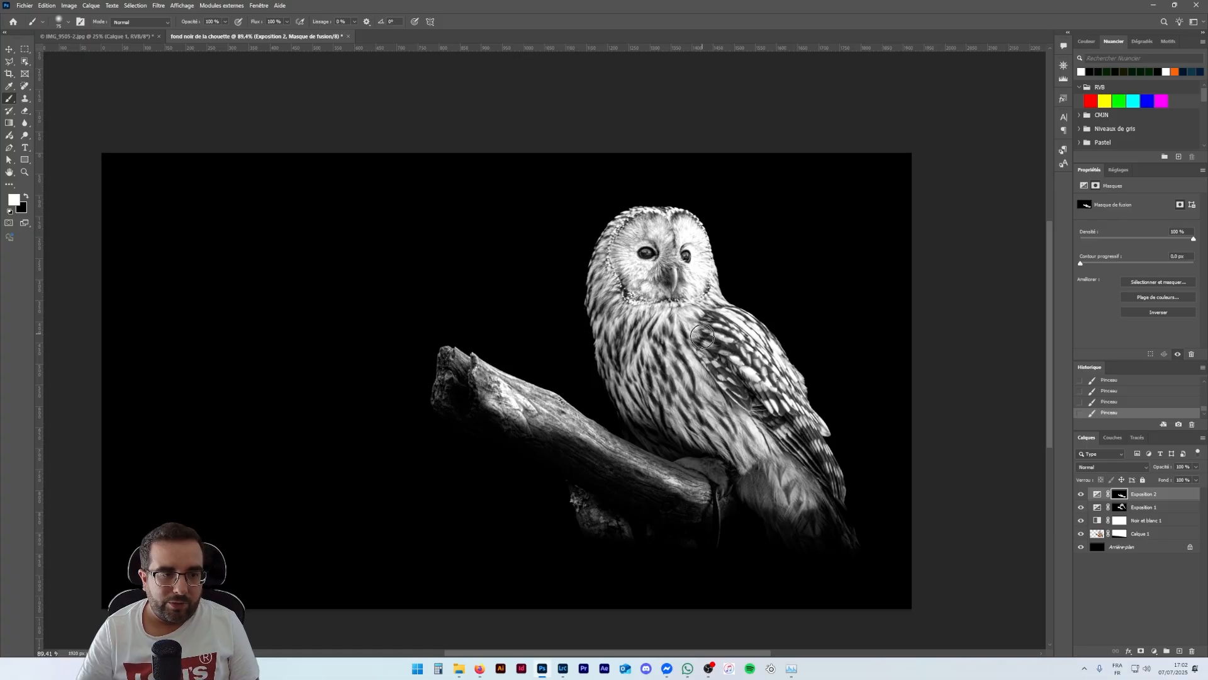
pyautogui.moveTo(735, 401)
pyautogui.mouseDown()
pyautogui.moveTo(842, 504)
pyautogui.moveTo(721, 378)
pyautogui.moveTo(792, 417)
pyautogui.mouseUp()
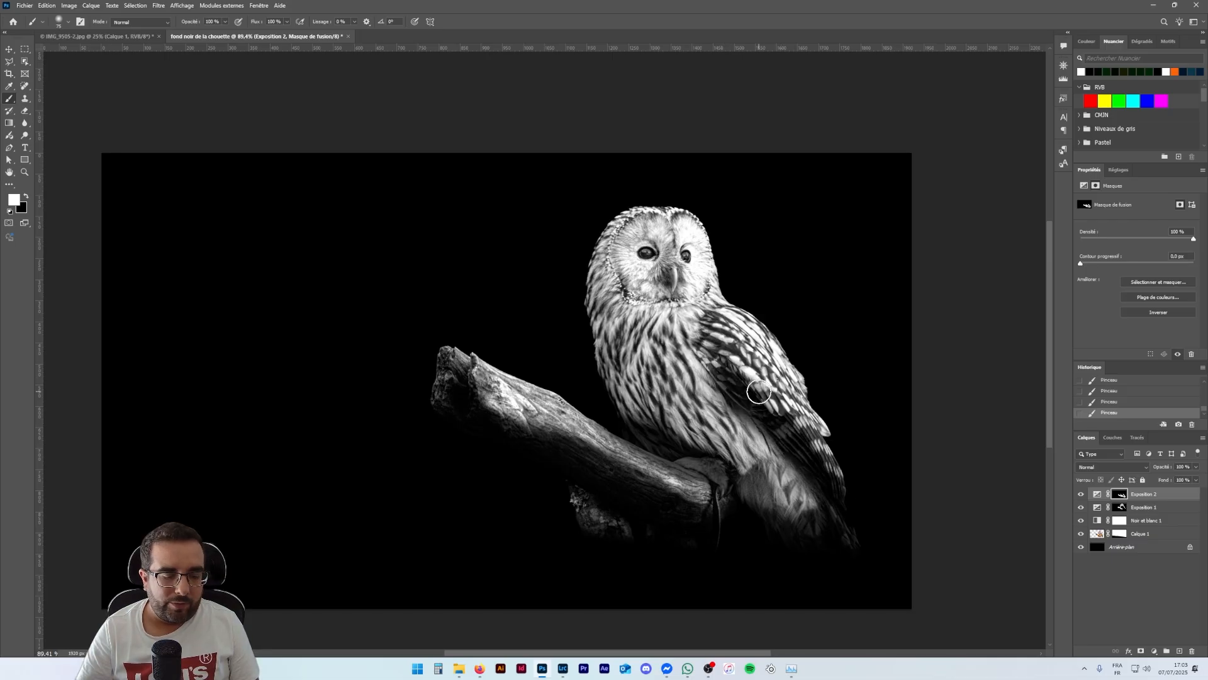
# Step: Paint black on the Exposition 2 mask over the wing down toward the tail to bring back its brightness
pyautogui.press('x')
pyautogui.press('x')
pyautogui.press('x')
pyautogui.moveTo(738, 348); pyautogui.dragTo(841, 479)
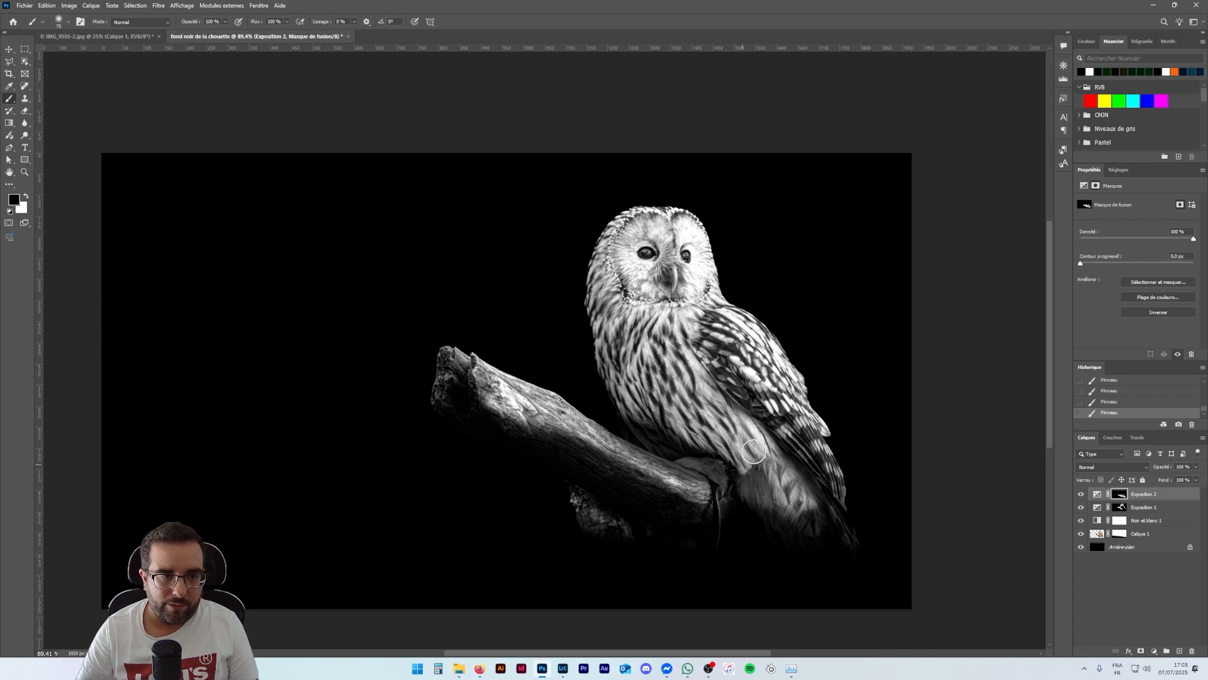
# Step: Paint white on the Exposition 2 mask below the beak and along the owl's back to darken these areas
pyautogui.press('x')
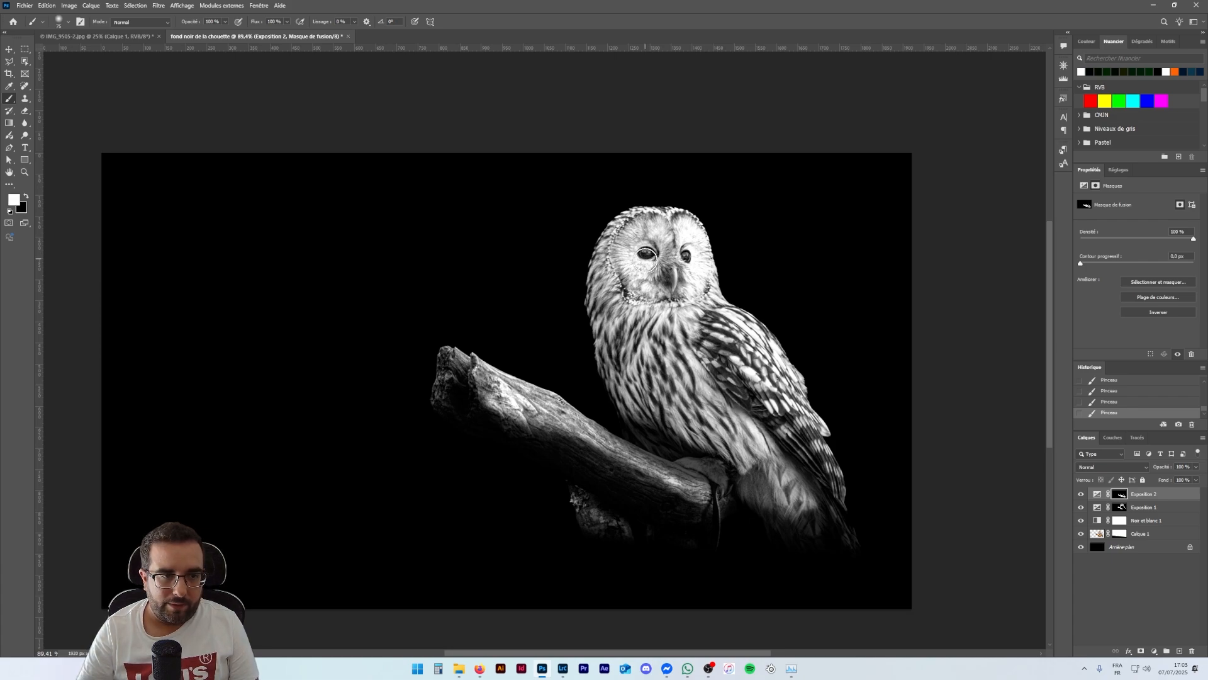
pyautogui.moveTo(655, 289)
pyautogui.mouseDown()
pyautogui.moveTo(691, 290)
pyautogui.moveTo(639, 285)
pyautogui.moveTo(684, 287)
pyautogui.moveTo(688, 269)
pyautogui.moveTo(646, 280)
pyautogui.moveTo(692, 288)
pyautogui.moveTo(626, 286)
pyautogui.moveTo(673, 290)
pyautogui.mouseUp()
pyautogui.press('x')
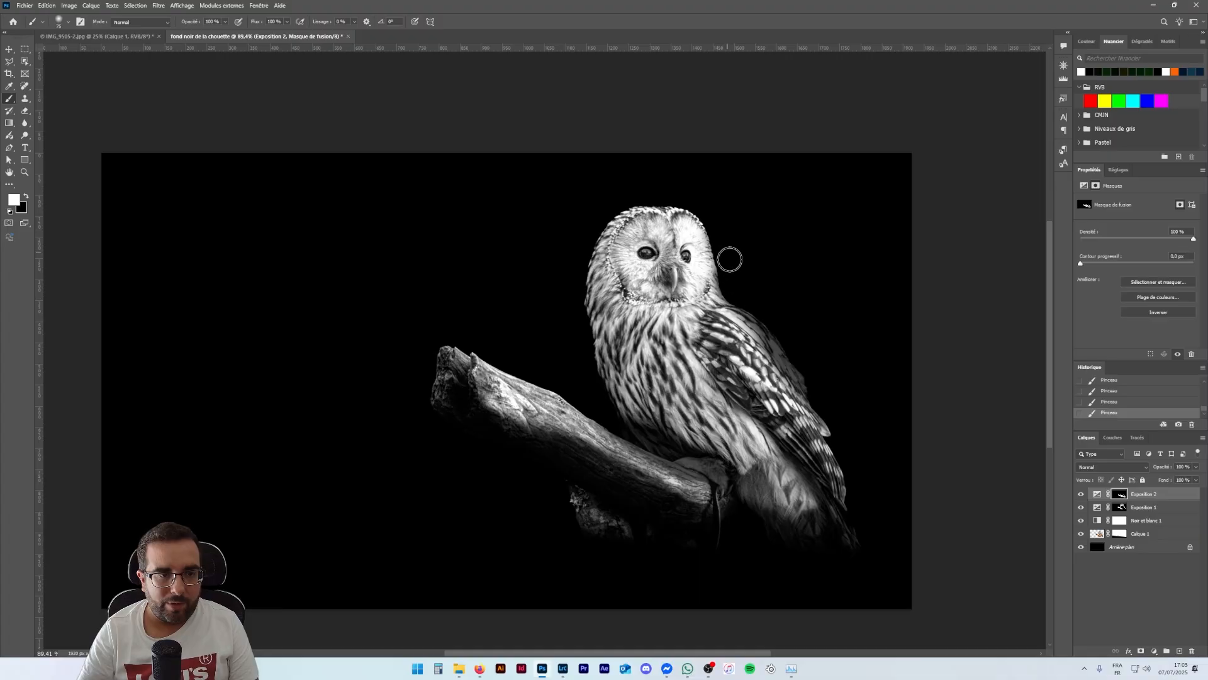
# Step: Touch up the Exposition 2 mask along the owl's back and paint black down the wing to lighten the shadow
pyautogui.press('x')
pyautogui.press('x')
pyautogui.press('x')
pyautogui.press('x')
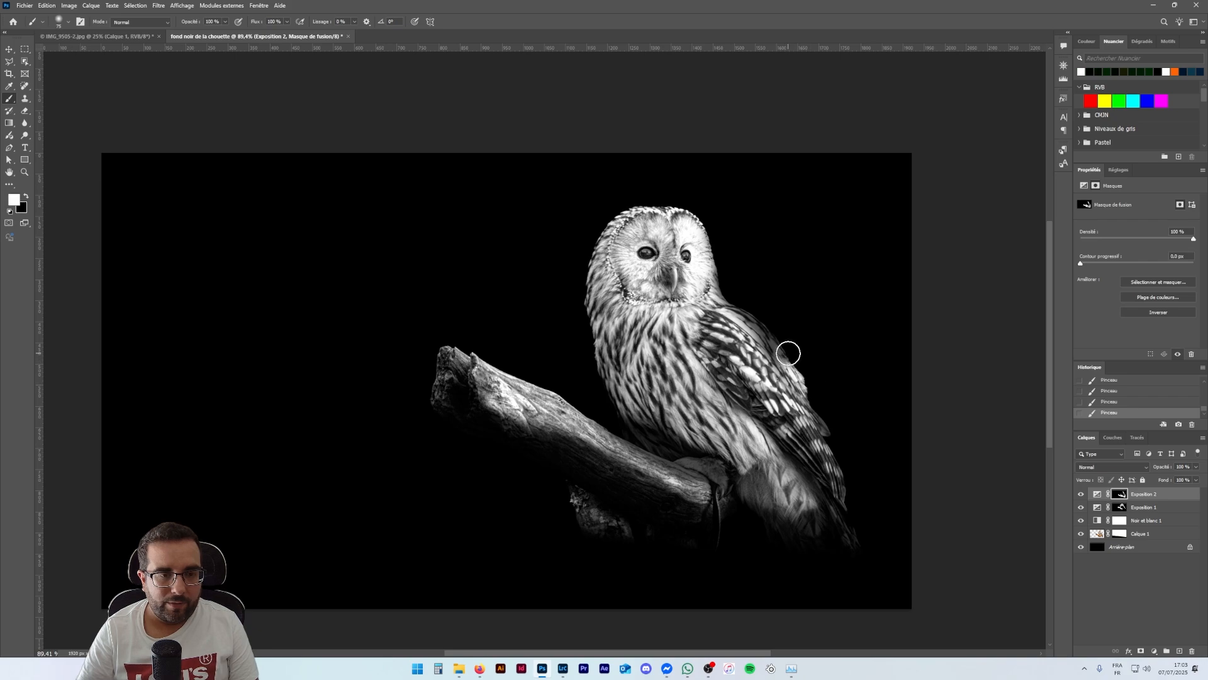
pyautogui.press('x')
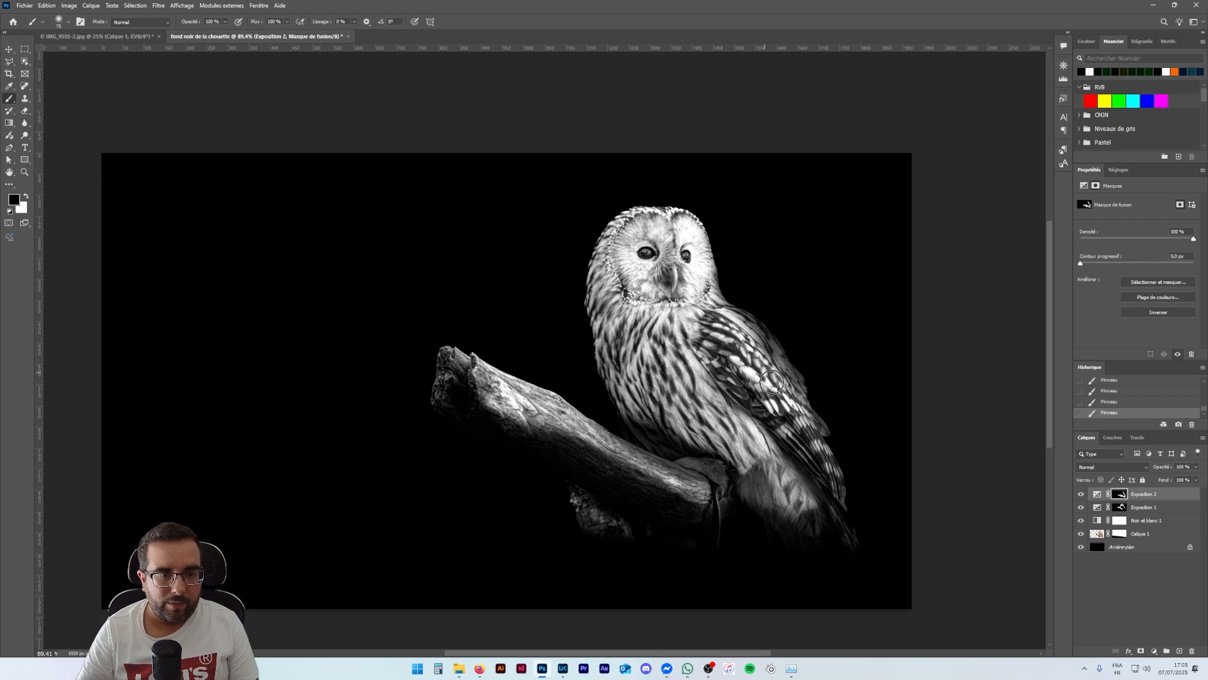
pyautogui.moveTo(784, 393); pyautogui.dragTo(826, 465)
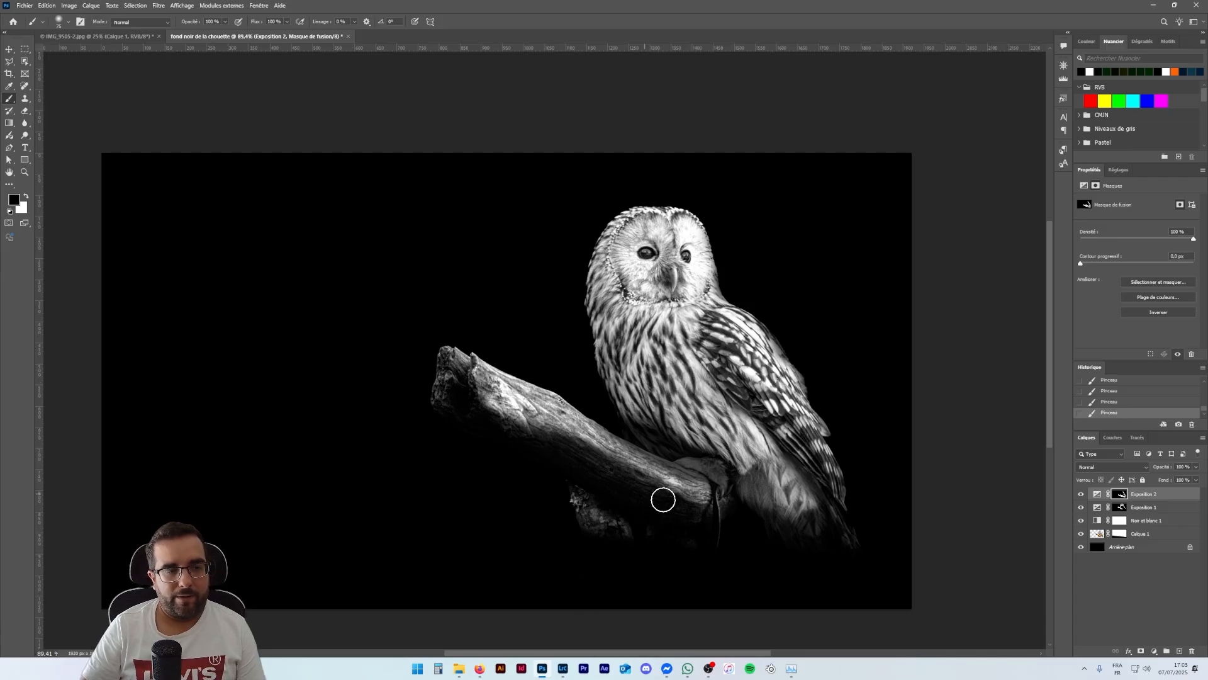
# Step: Compare the owl with Exposition 2 hidden and shown, and raise that layer's exposure slightly to soften the darkening
pyautogui.click(1080, 496)
pyautogui.click(1080, 496)
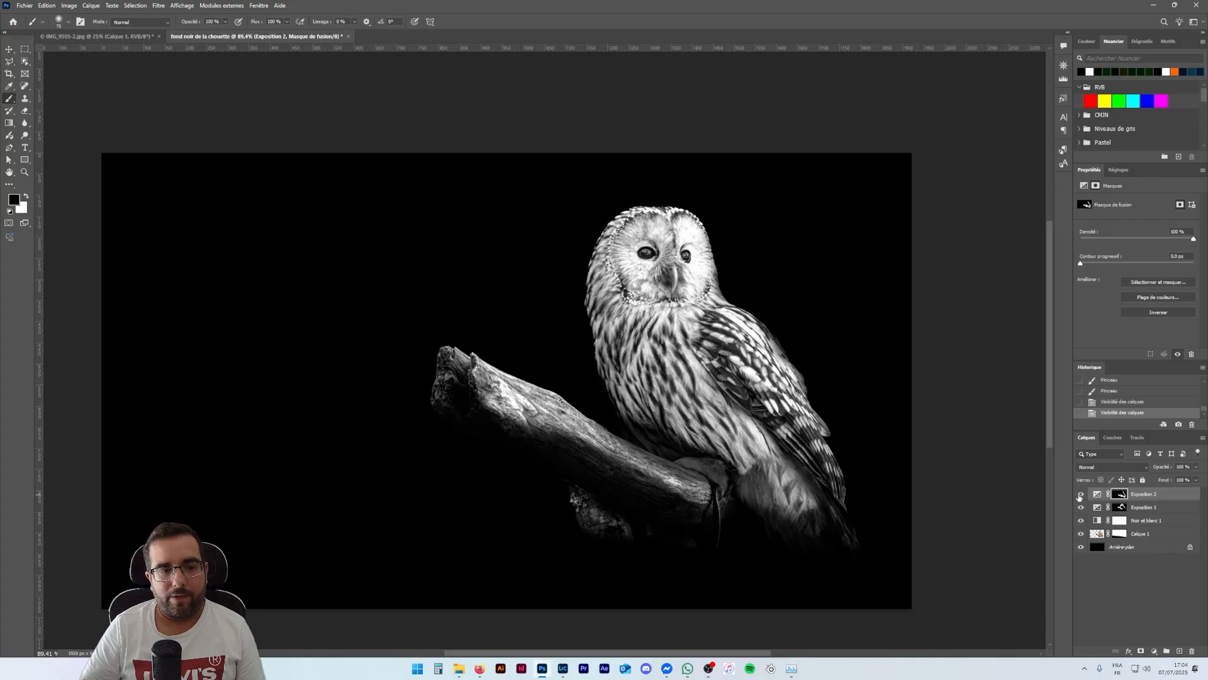
pyautogui.click(1080, 496)
pyautogui.click(1079, 496)
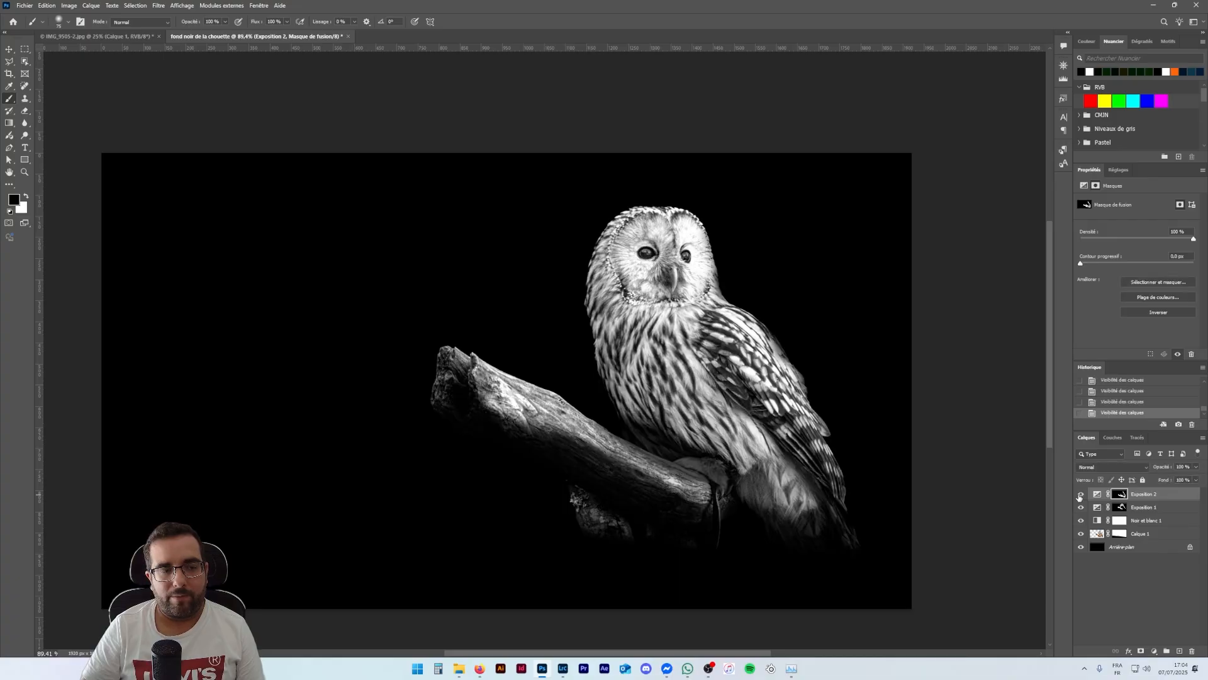
pyautogui.click(1080, 496)
pyautogui.click(1079, 496)
pyautogui.click(1097, 495)
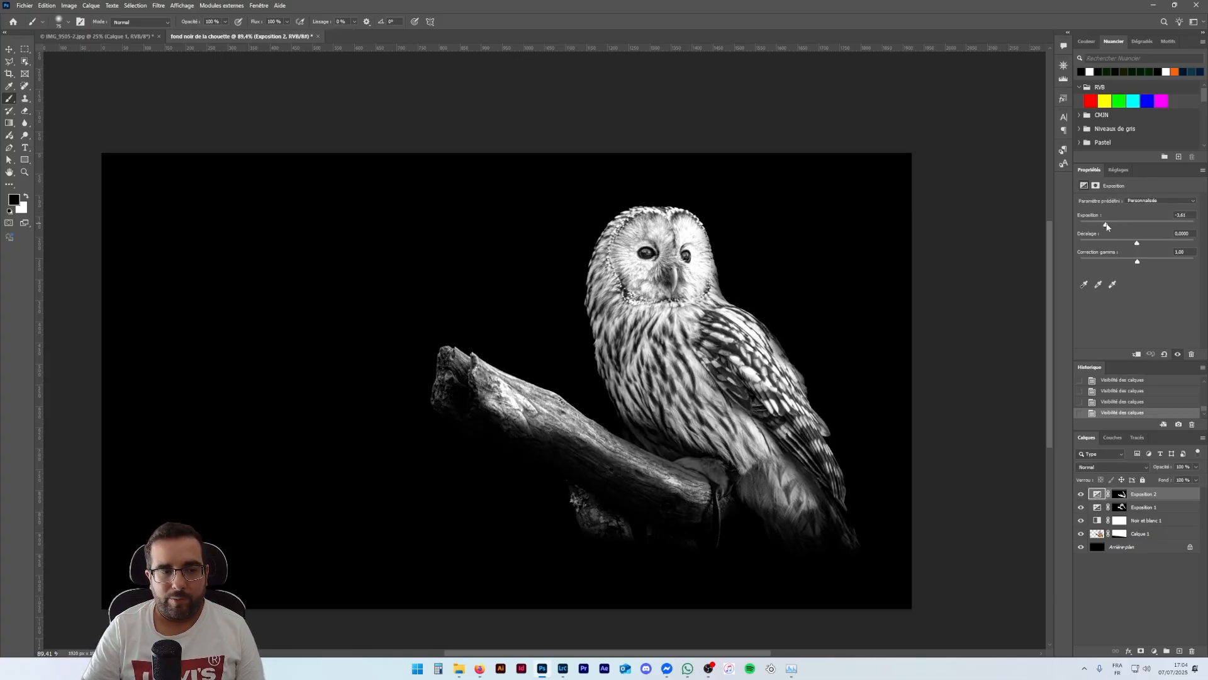
pyautogui.moveTo(1111, 227); pyautogui.dragTo(1114, 226)
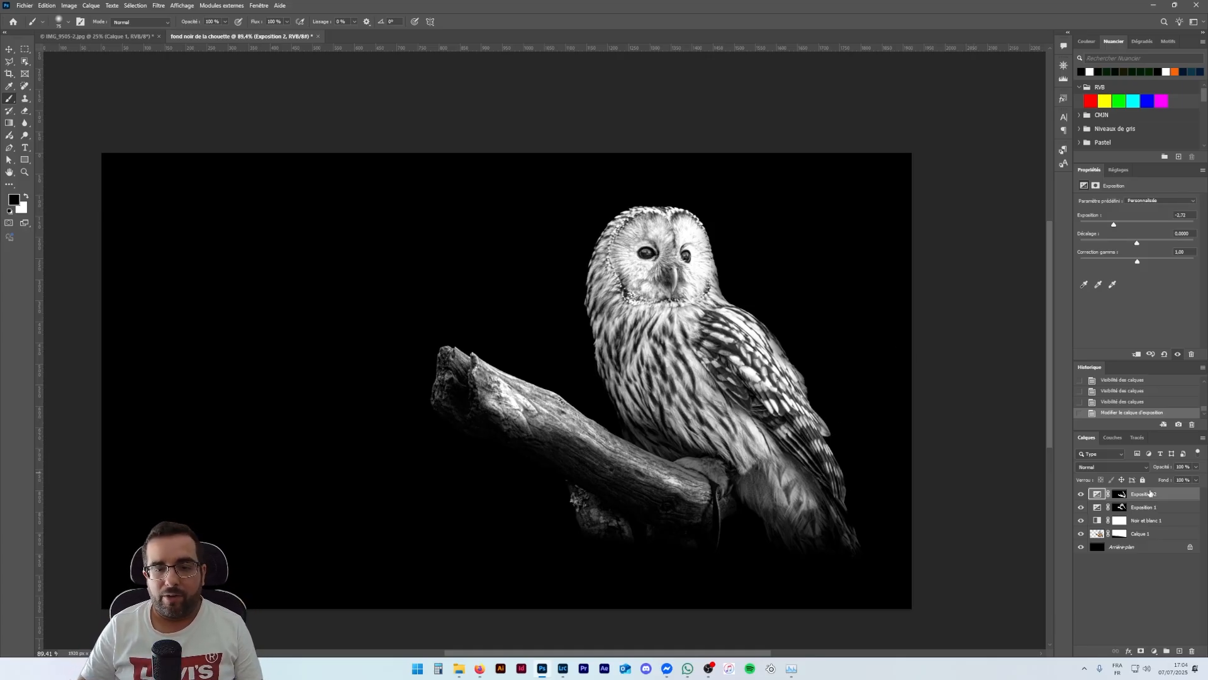
# Step: Paint black on the Exposition 2 mask along the wing's outer edge and review the settings of both Exposure layers
pyautogui.click(1120, 496)
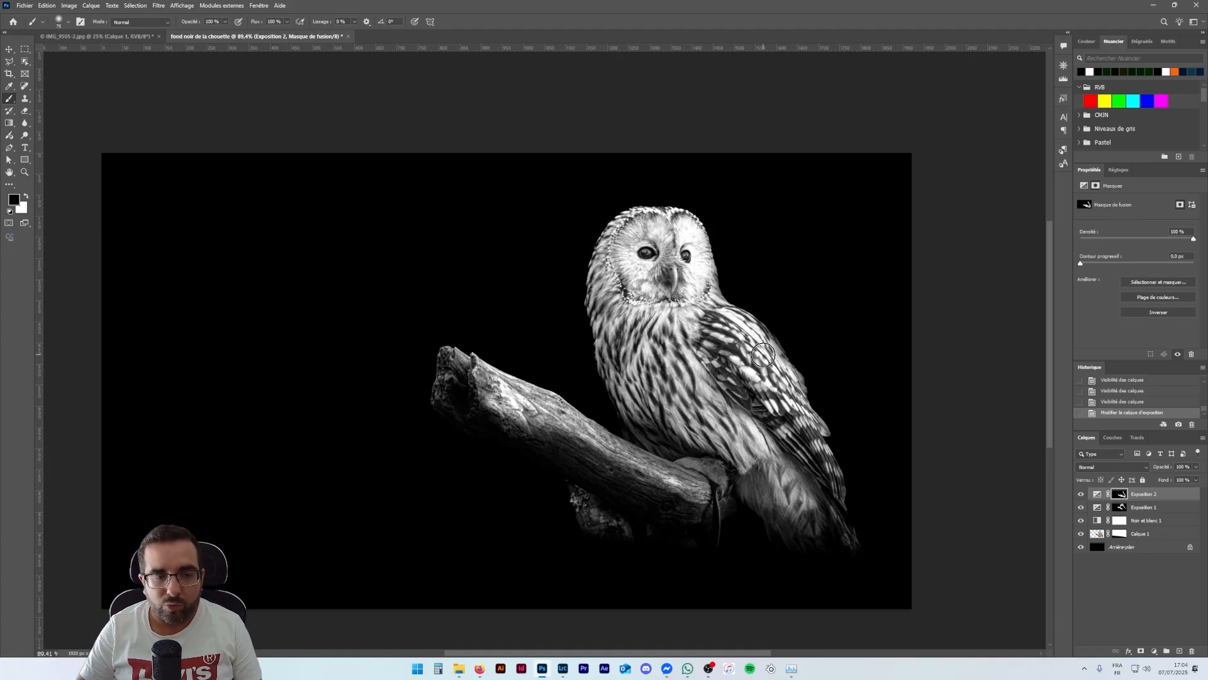
pyautogui.moveTo(769, 356); pyautogui.dragTo(802, 398)
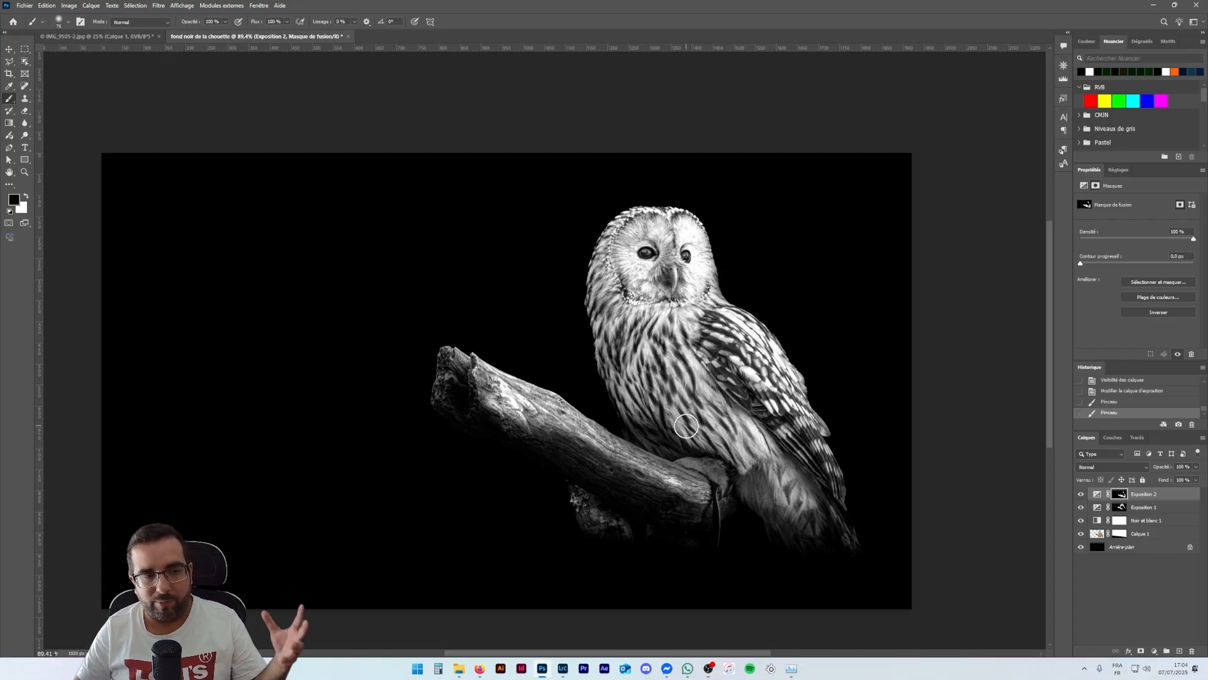
pyautogui.click(1097, 494)
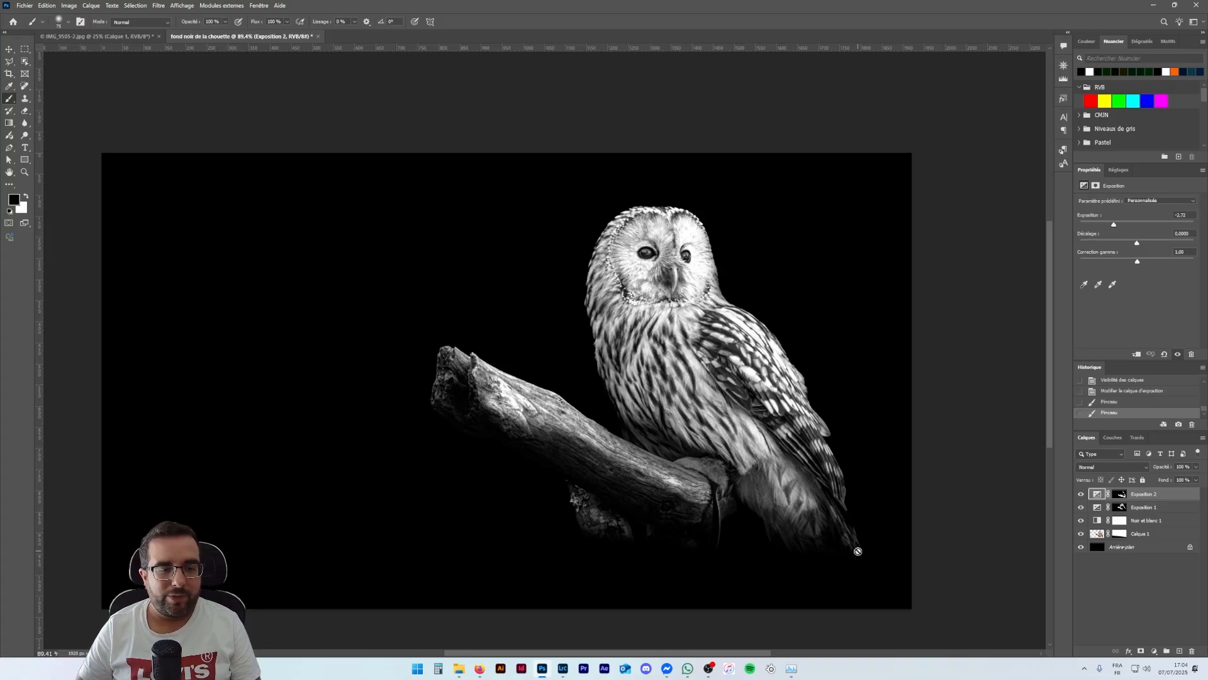
pyautogui.click(1121, 506)
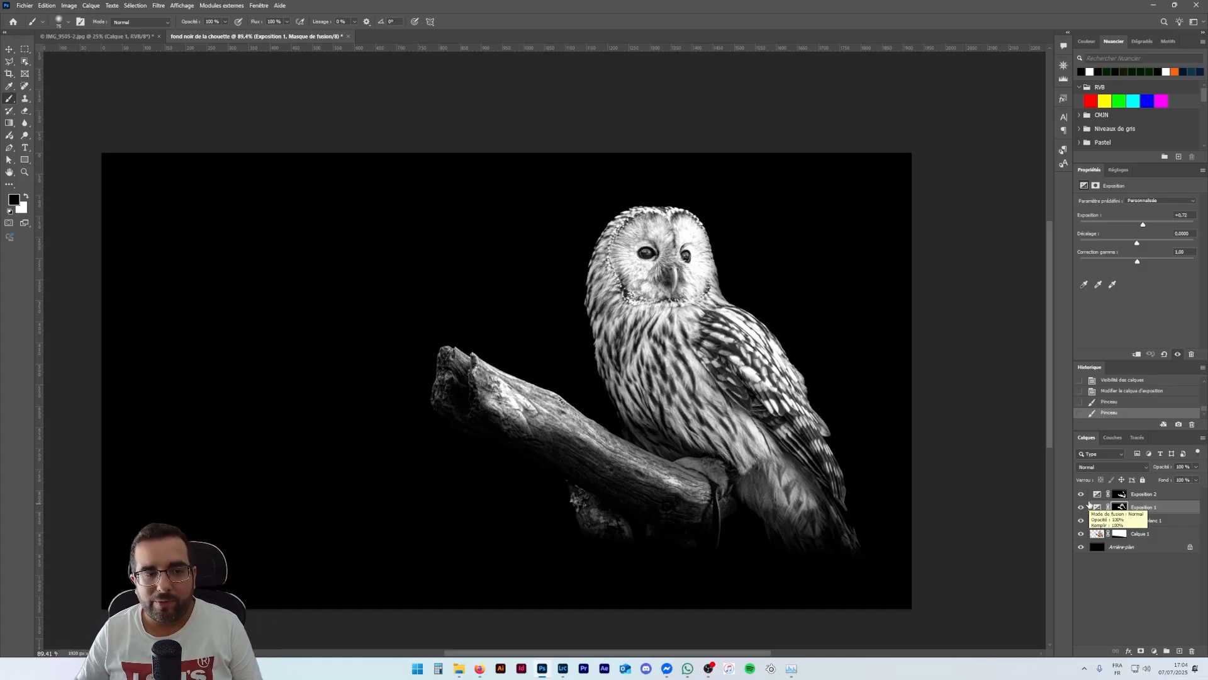
pyautogui.click(1146, 494)
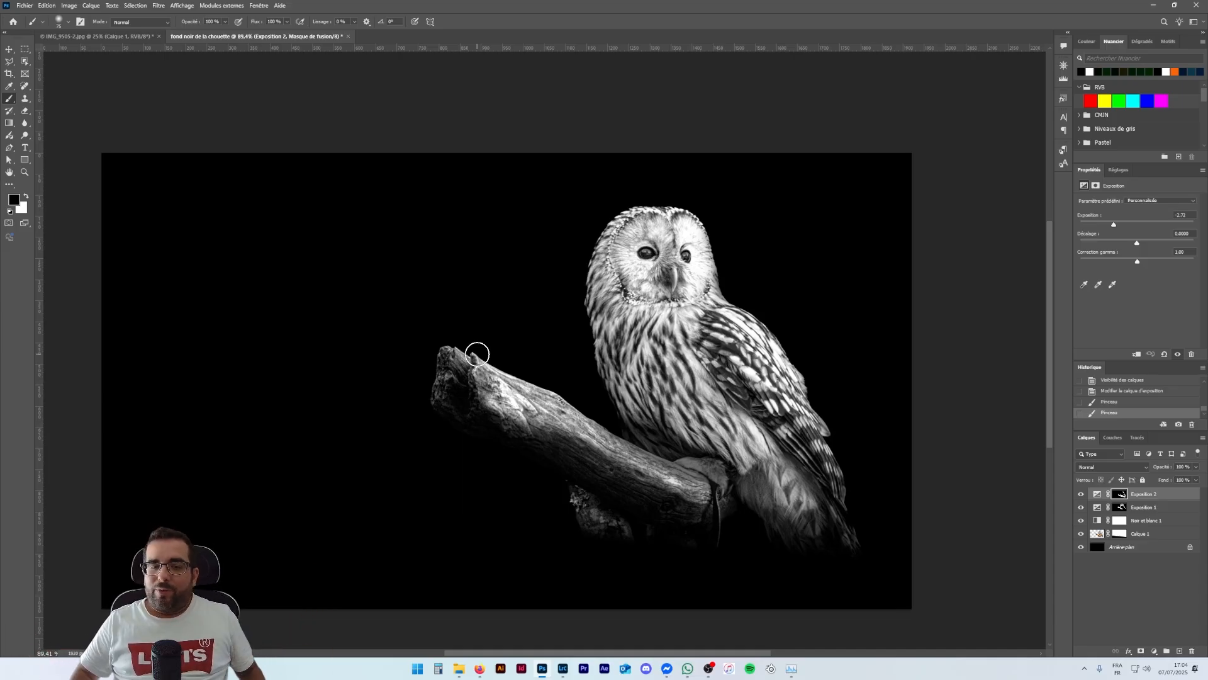
# Step: Export the image as a 1920 x 1080 px JPG at quality 7, saved as "fond noir de la chouette" in the source folder
pyautogui.click(25, 5)
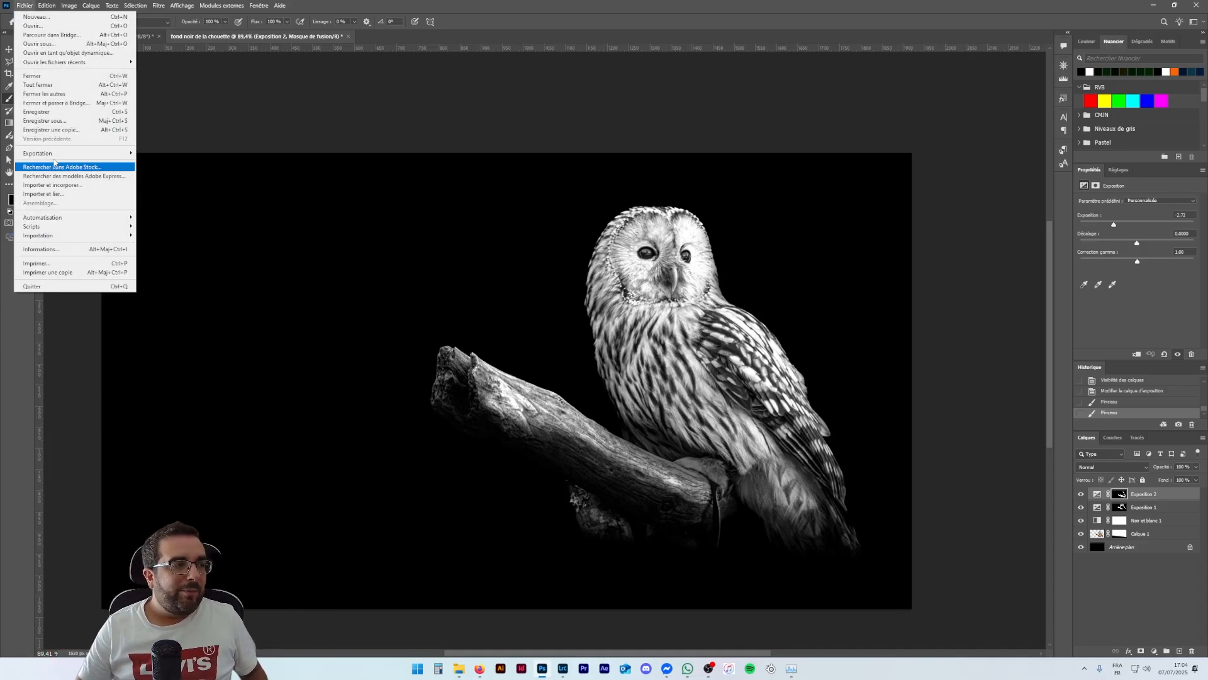
pyautogui.moveTo(57, 153)
pyautogui.click(183, 166)
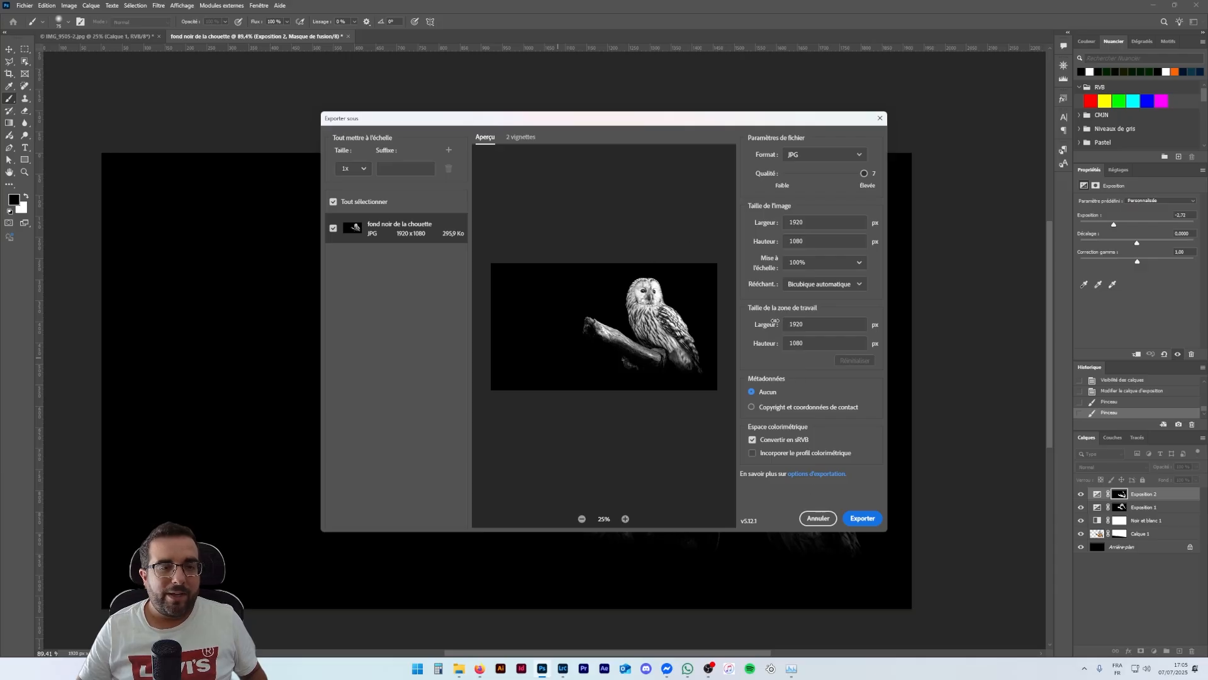
pyautogui.click(860, 520)
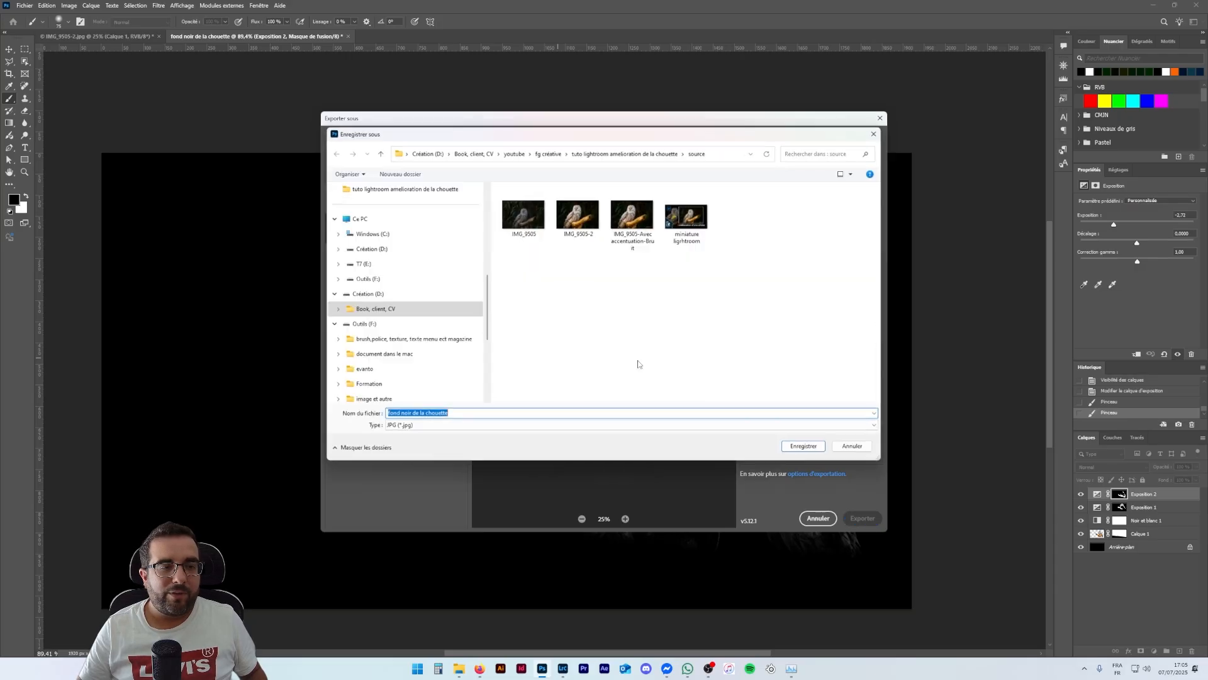
pyautogui.click(751, 414)
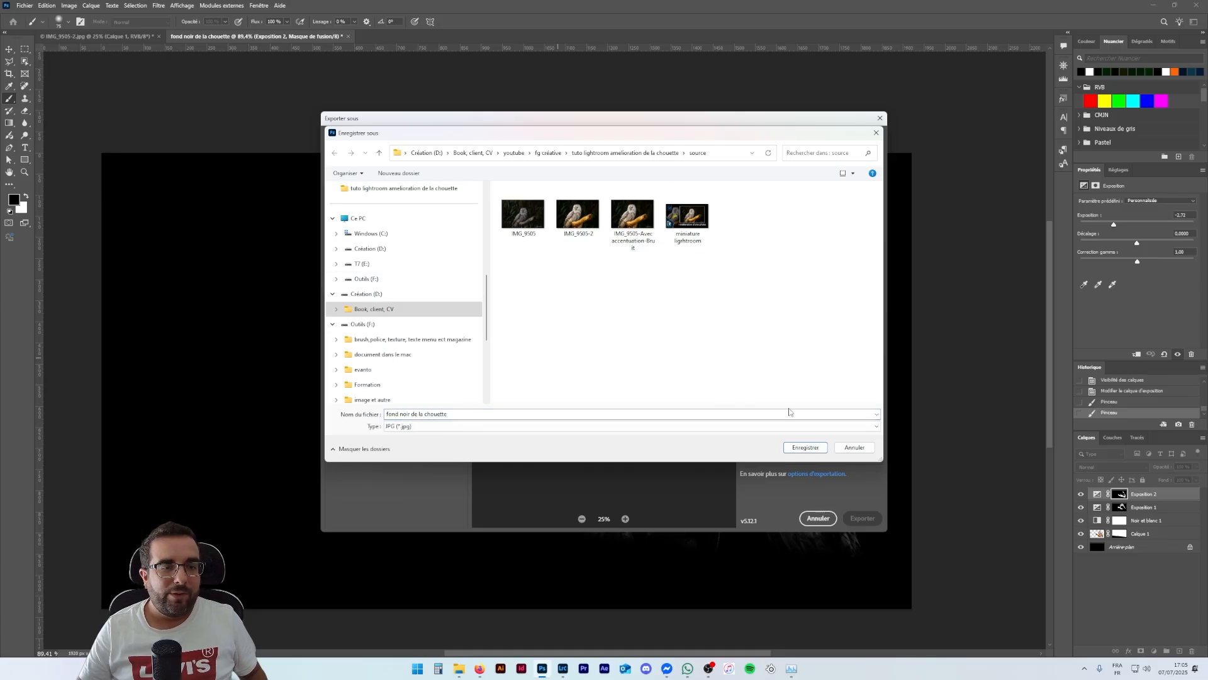
pyautogui.click(796, 448)
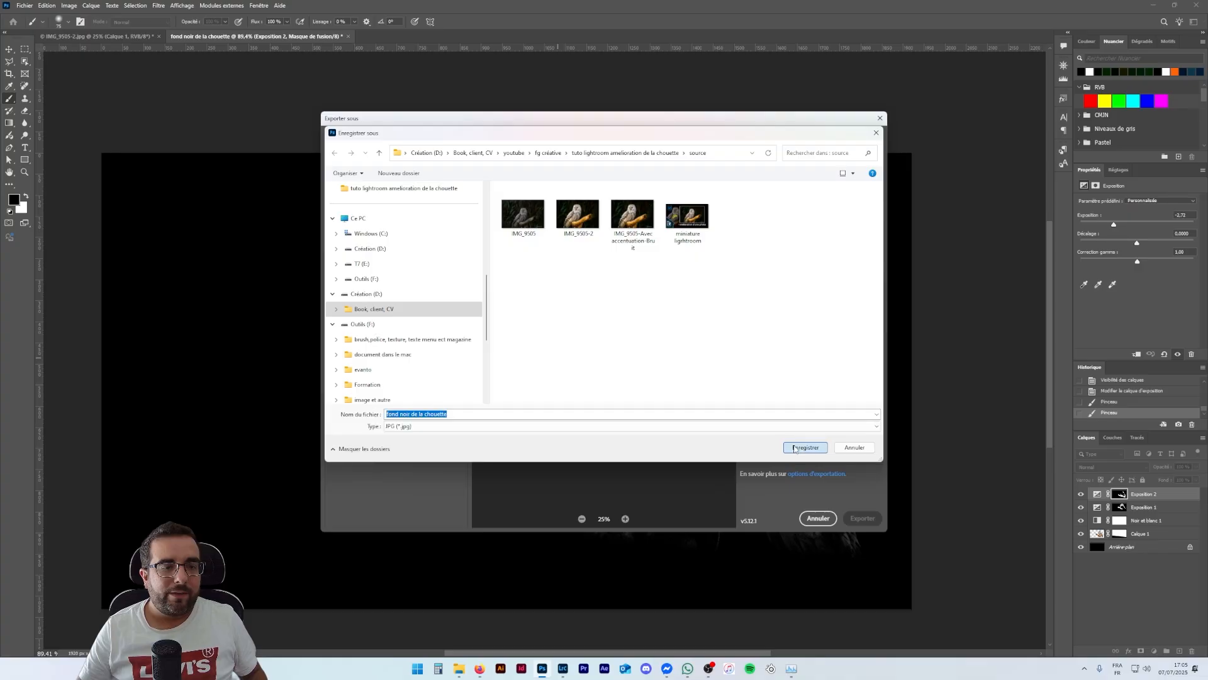